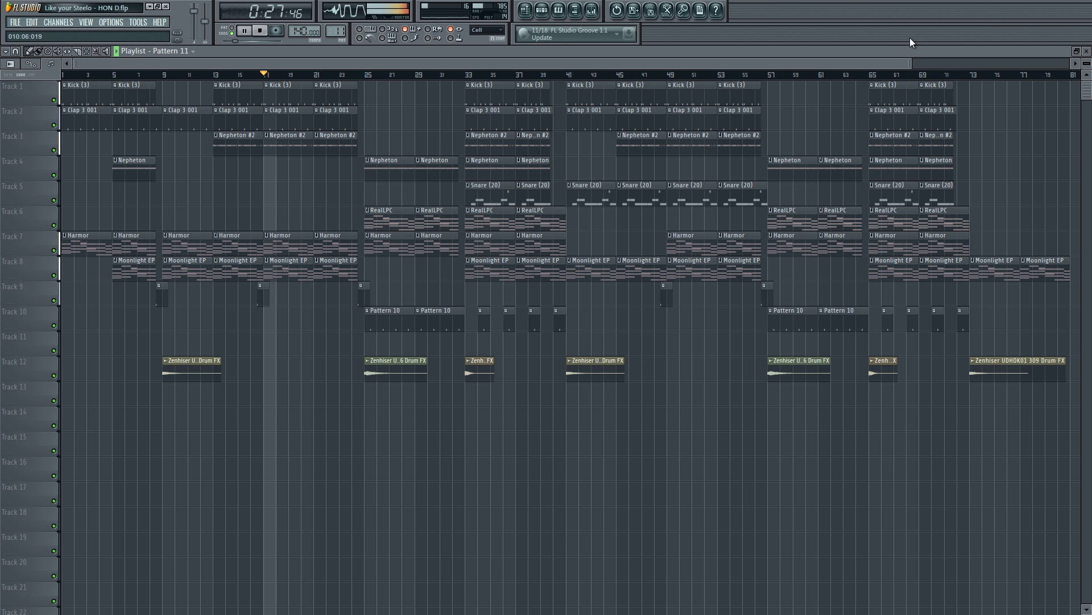
Step: Stop playback, show roughly the first 44 bars of the playlist, and place the song position at the first Pattern 9 clip
{"action": "key", "text": "space"}
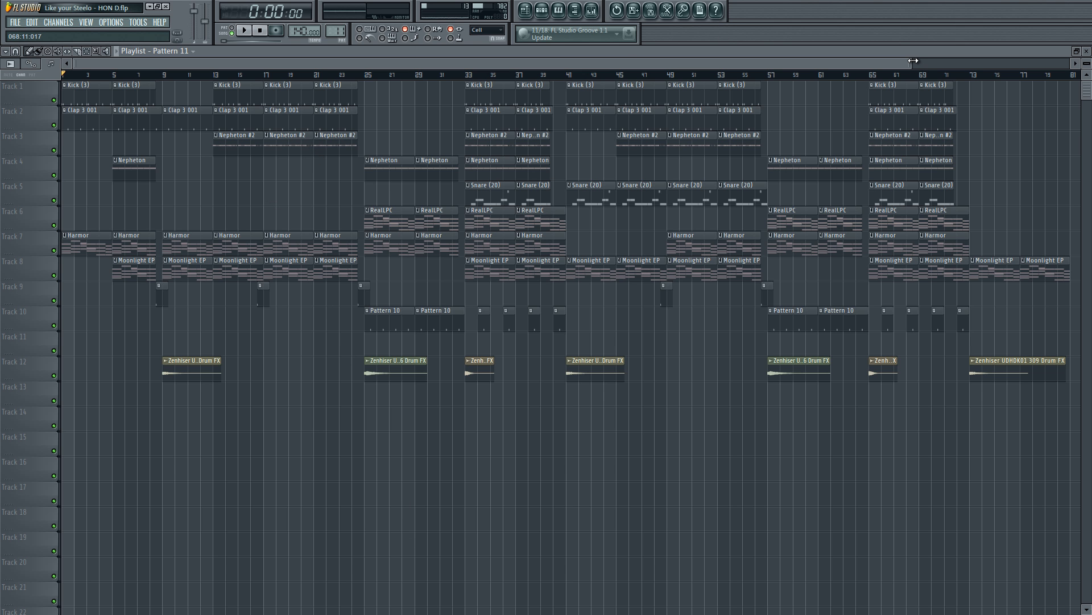
{"action": "left_click_drag", "start_coordinate": [916, 59], "coordinate": [364, 83]}
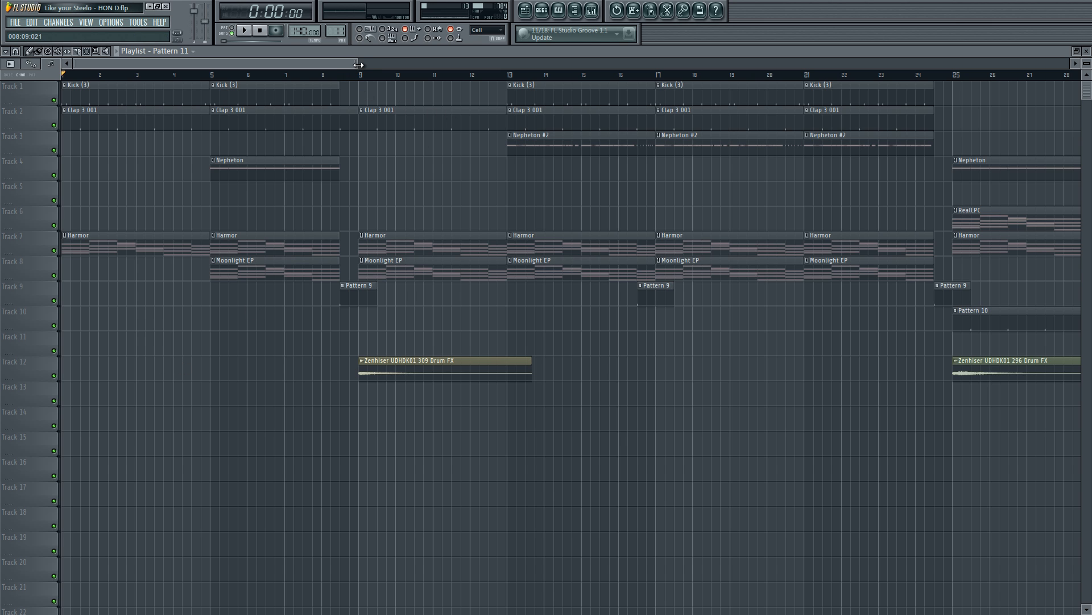
{"action": "left_click_drag", "start_coordinate": [357, 63], "coordinate": [534, 61]}
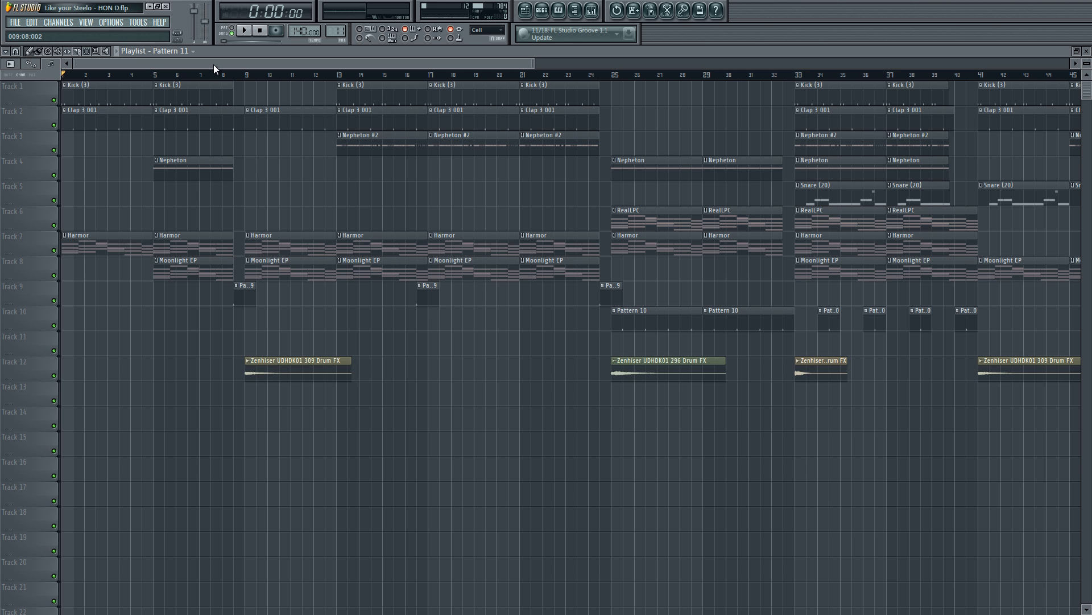
{"action": "key", "text": "space"}
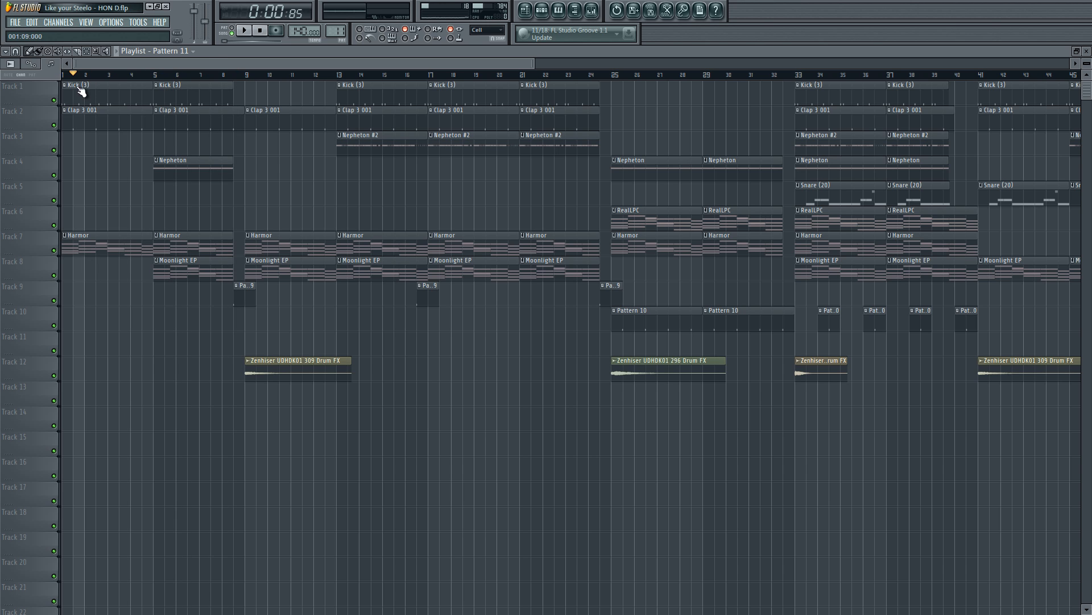
{"action": "left_click_drag", "start_coordinate": [78, 87], "coordinate": [241, 80]}
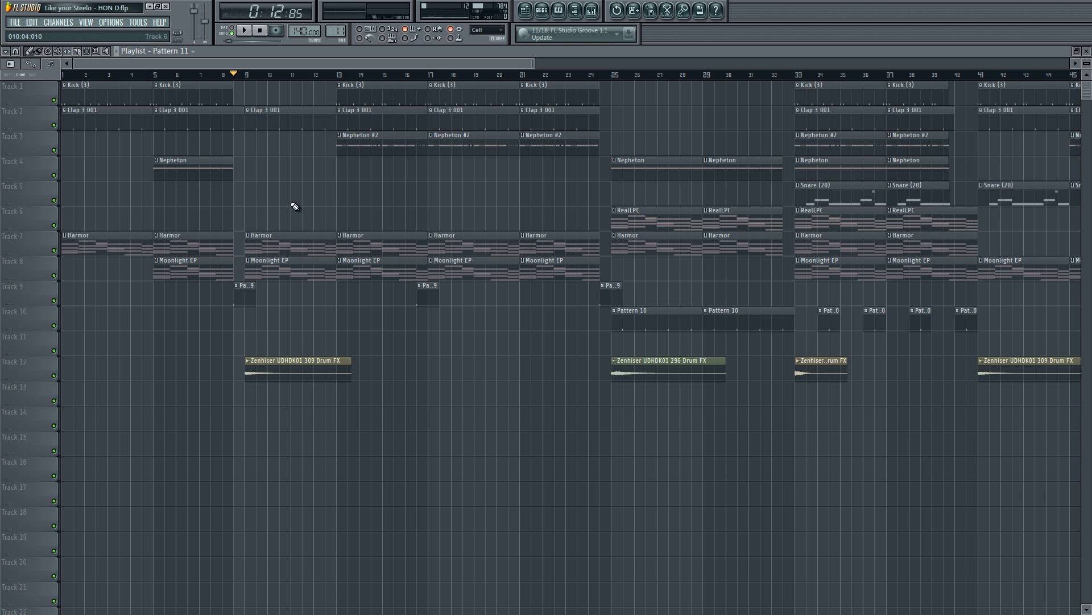
Step: Audition the song briefly at the gap before bar 9, with the playlist enlarged to about 27 bars
{"action": "scroll", "coordinate": [495, 71], "scroll_direction": "up", "scroll_amount": 1}
{"action": "left_click_drag", "start_coordinate": [495, 71], "coordinate": [353, 63]}
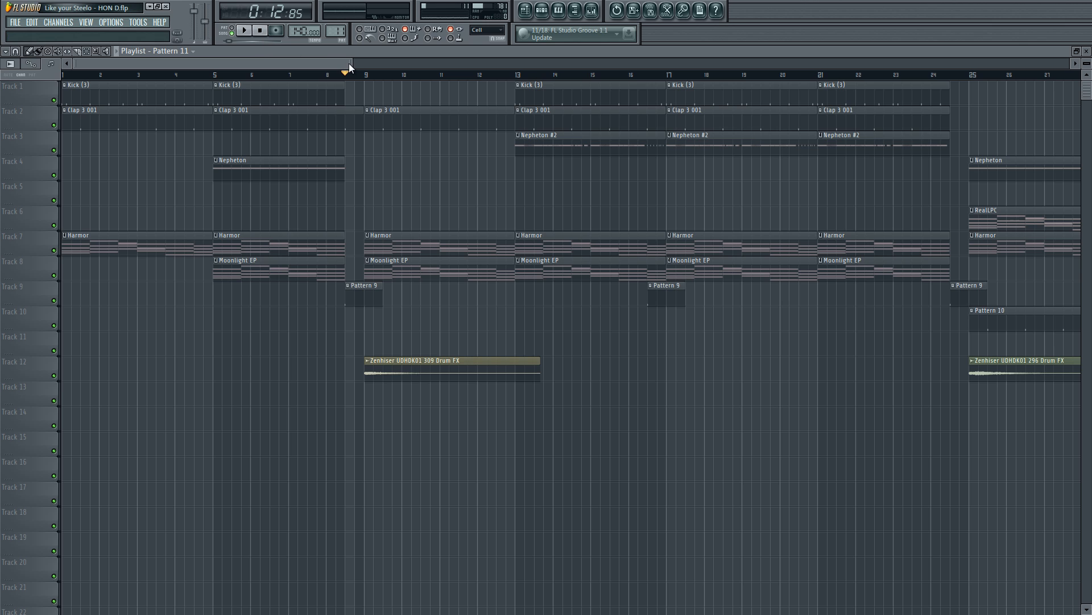
{"action": "left_click", "coordinate": [264, 32]}
{"action": "left_click", "coordinate": [244, 30]}
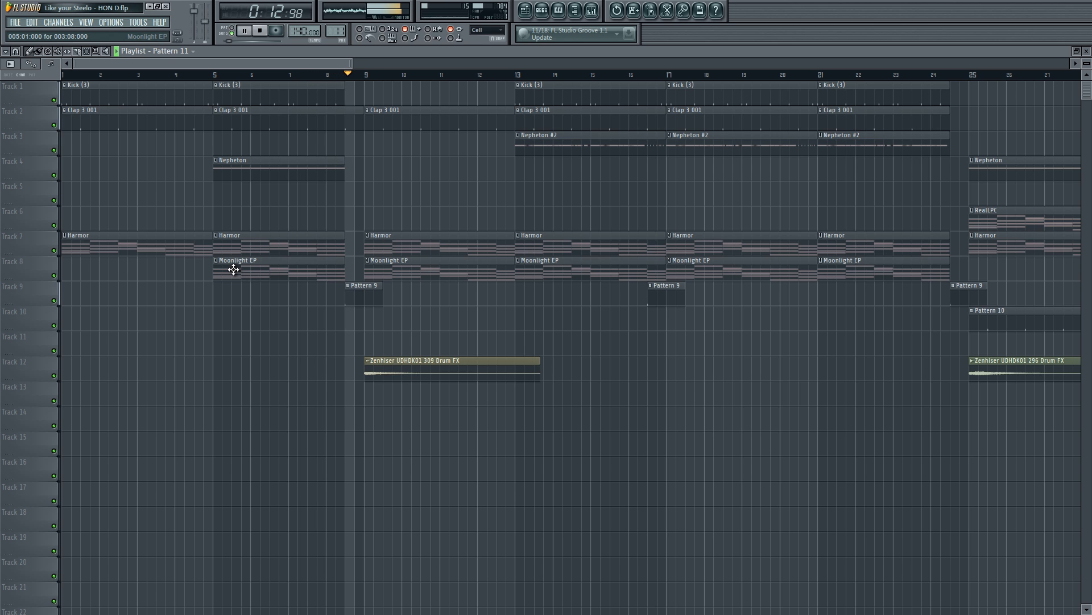
{"action": "key", "text": "space"}
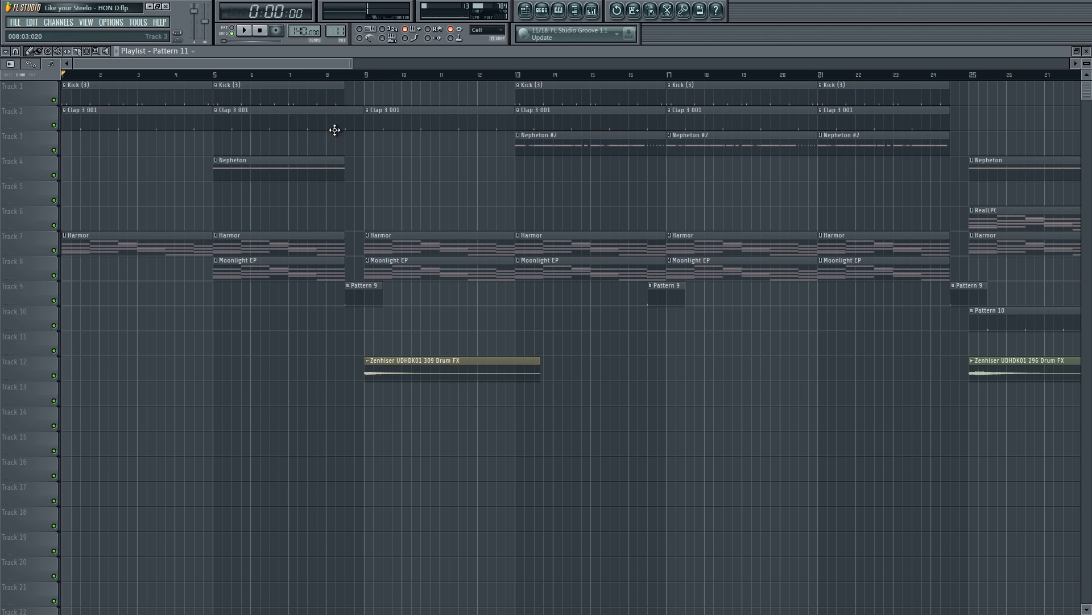
Step: Play the transition from the start of the first Pattern 9 clip into bar 9, and stop playback
{"action": "left_click", "coordinate": [349, 75]}
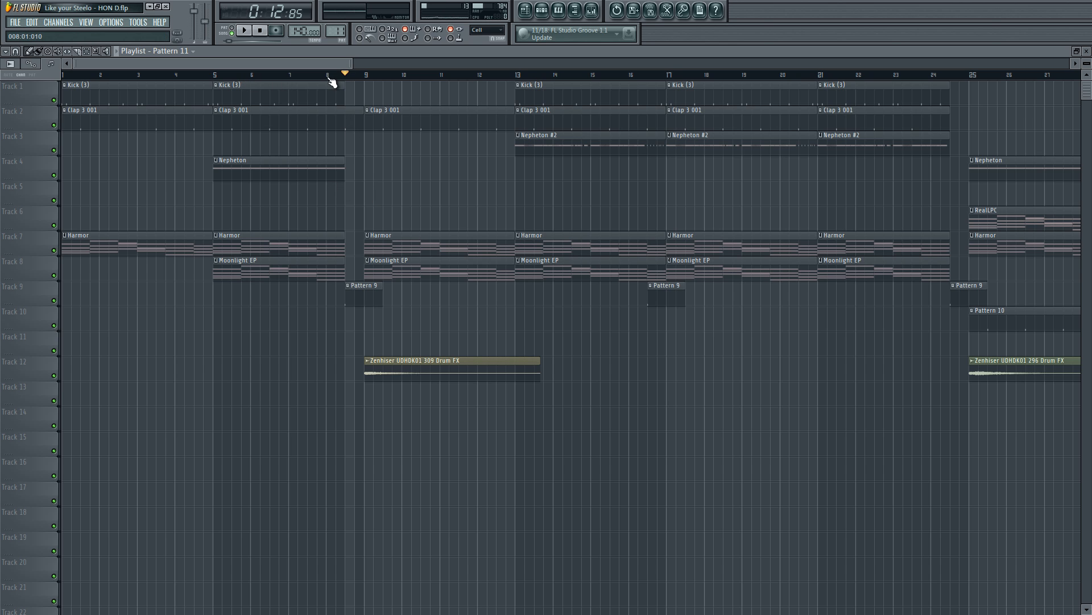
{"action": "key", "text": "space"}
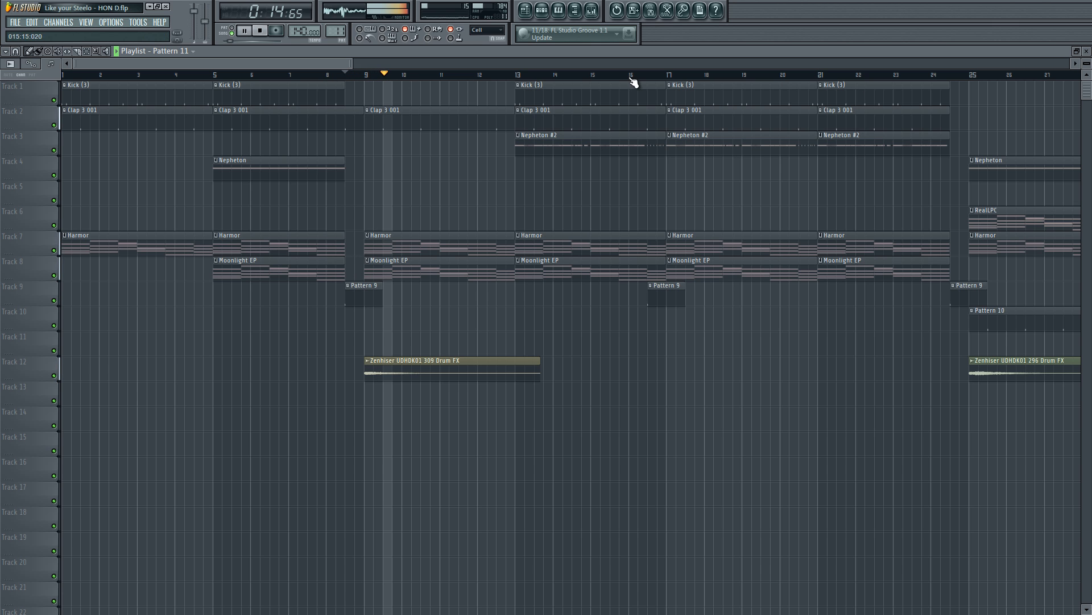
{"action": "key", "text": "space"}
{"action": "mouse_move", "coordinate": [345, 62]}
{"action": "left_mouse_down"}
{"action": "mouse_move", "coordinate": [467, 57]}
{"action": "mouse_move", "coordinate": [343, 72]}
{"action": "left_mouse_up"}
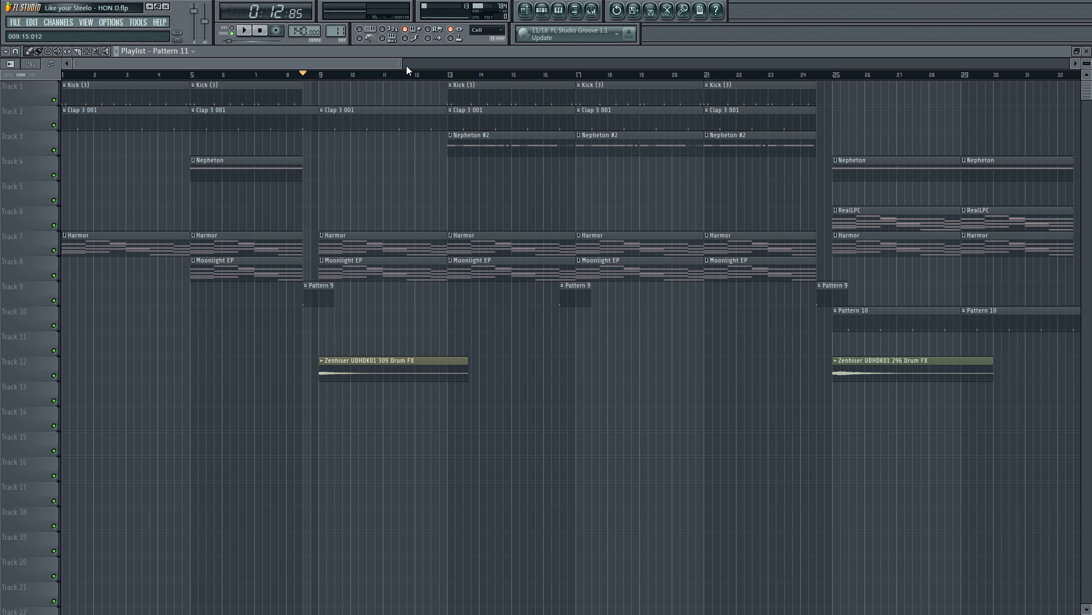
Step: Play the song from bar 9 through the section starting at bar 25, following along in the playlist
{"action": "left_click", "coordinate": [324, 75]}
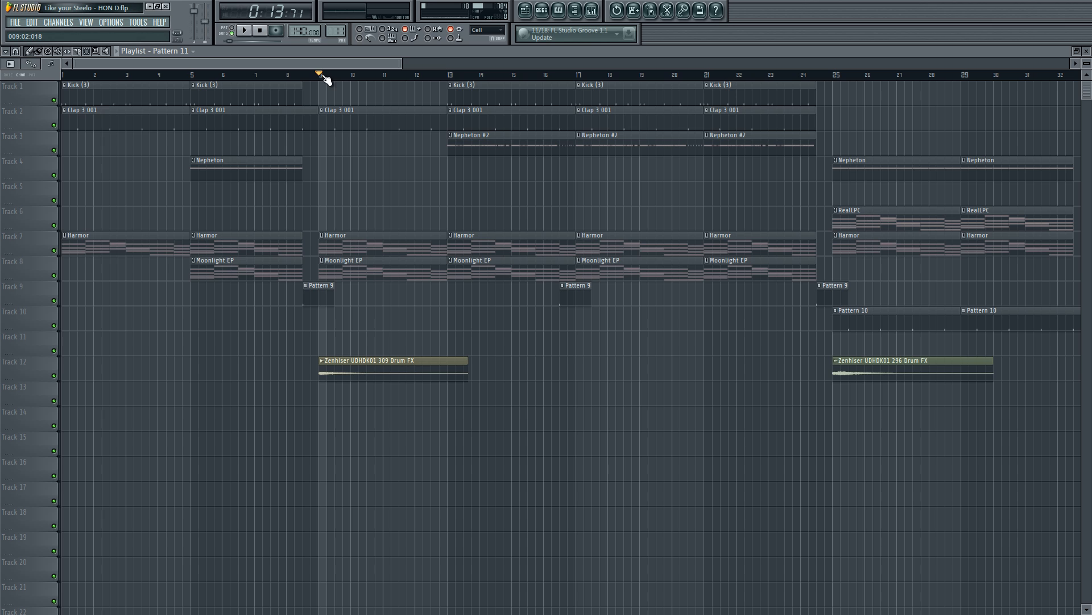
{"action": "key", "text": "space"}
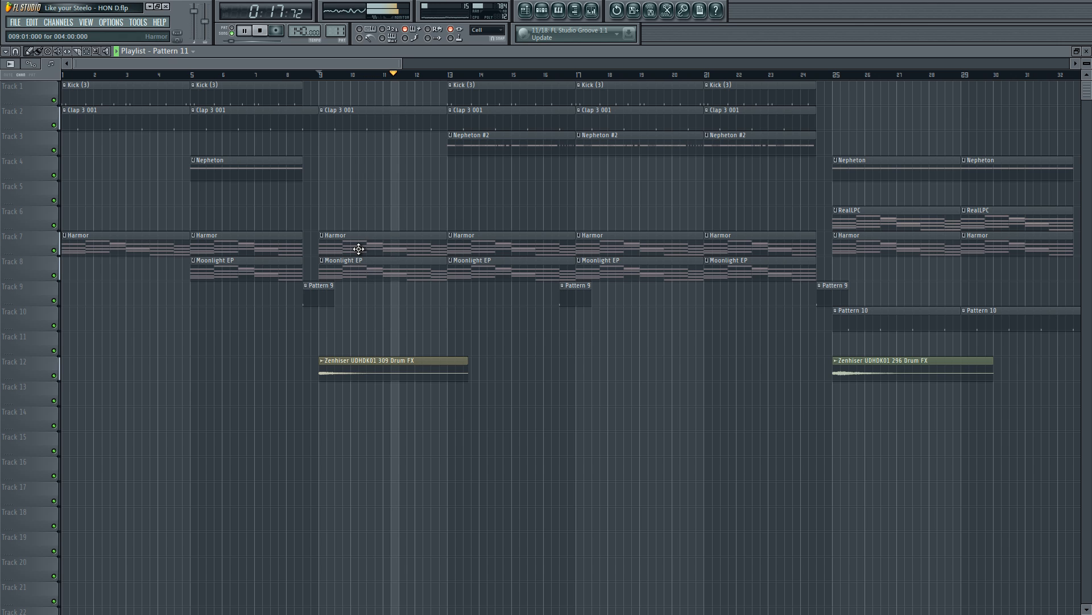
{"action": "key", "text": "space"}
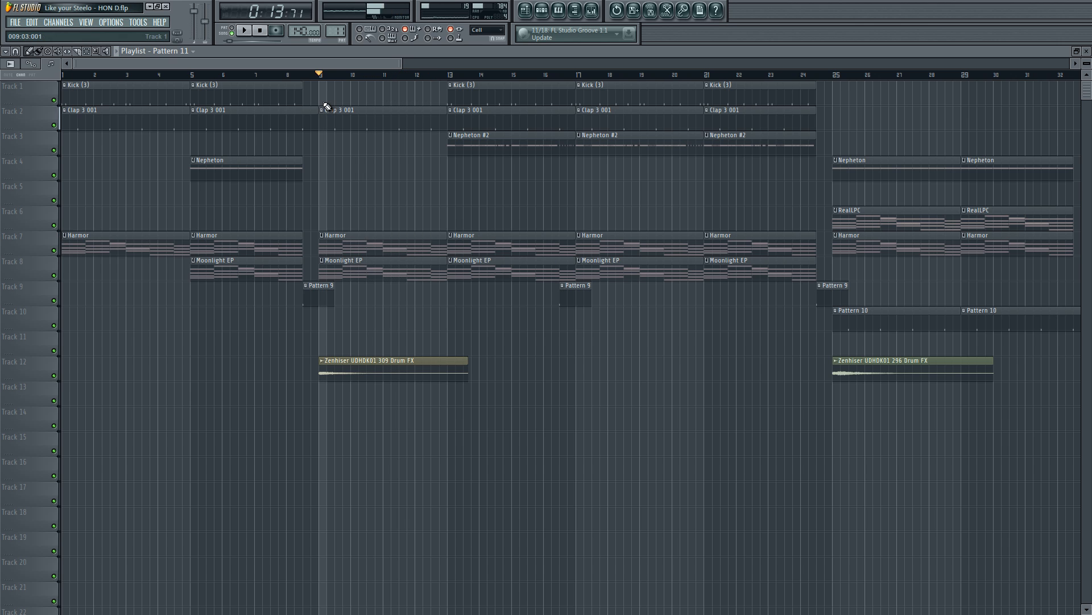
{"action": "key", "text": "space"}
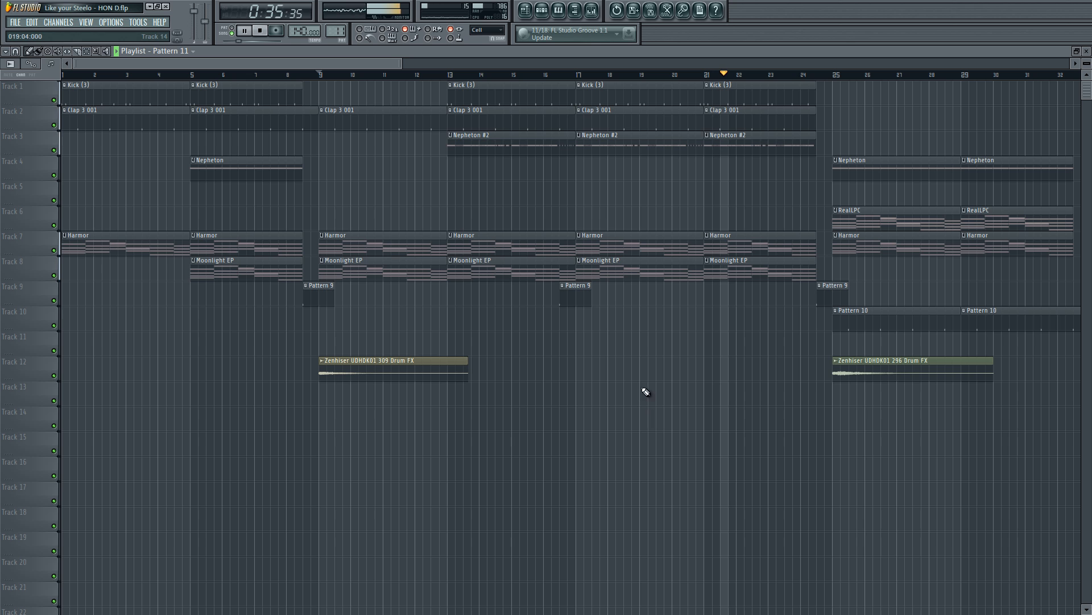
{"action": "left_click_drag", "start_coordinate": [388, 61], "coordinate": [505, 78]}
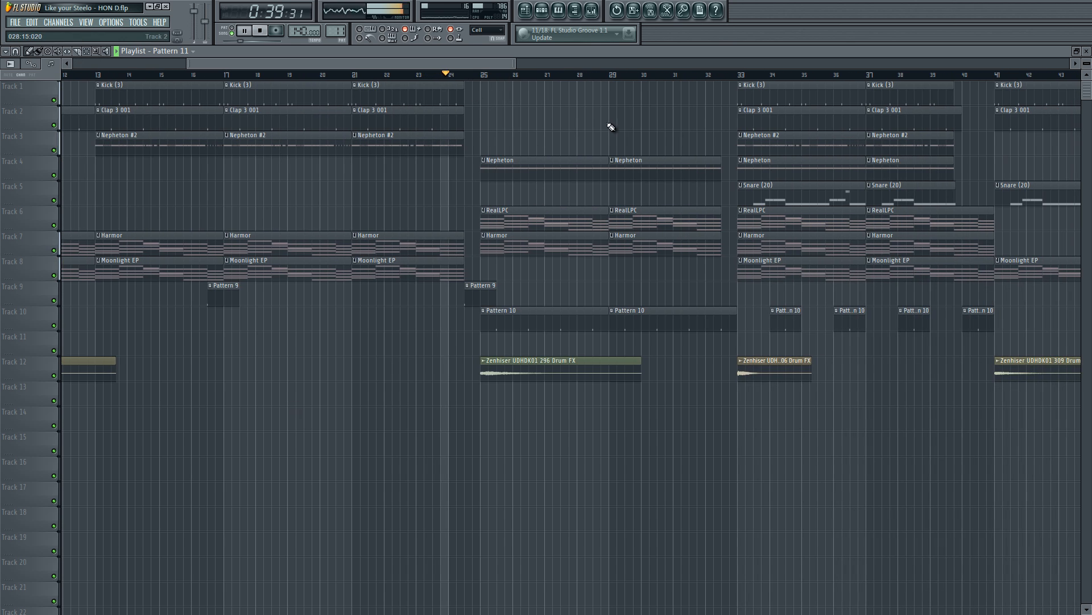
{"action": "left_click_drag", "start_coordinate": [511, 66], "coordinate": [546, 68]}
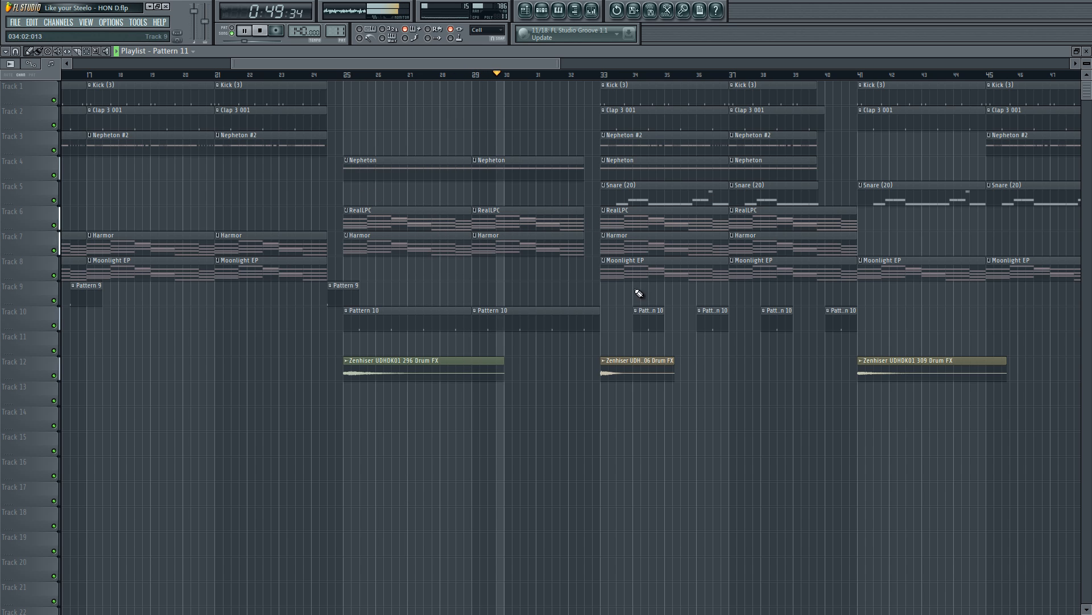
{"action": "key", "text": "space"}
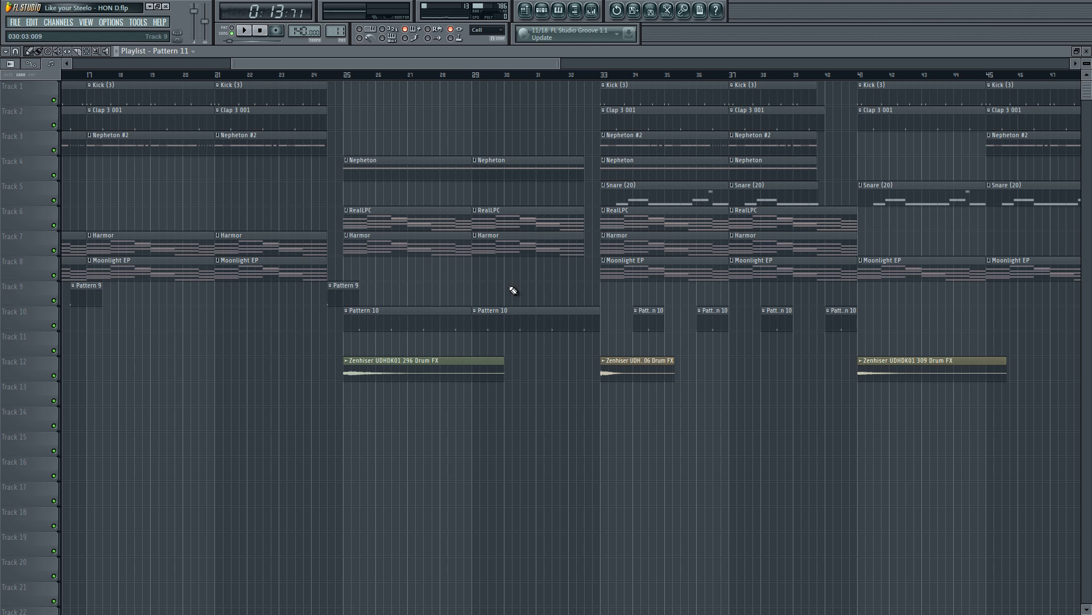
Step: Play the arrangement from bar 23 through the bar 25 section and into bar 33
{"action": "left_click_drag", "start_coordinate": [334, 74], "coordinate": [279, 74]}
{"action": "key", "text": "space"}
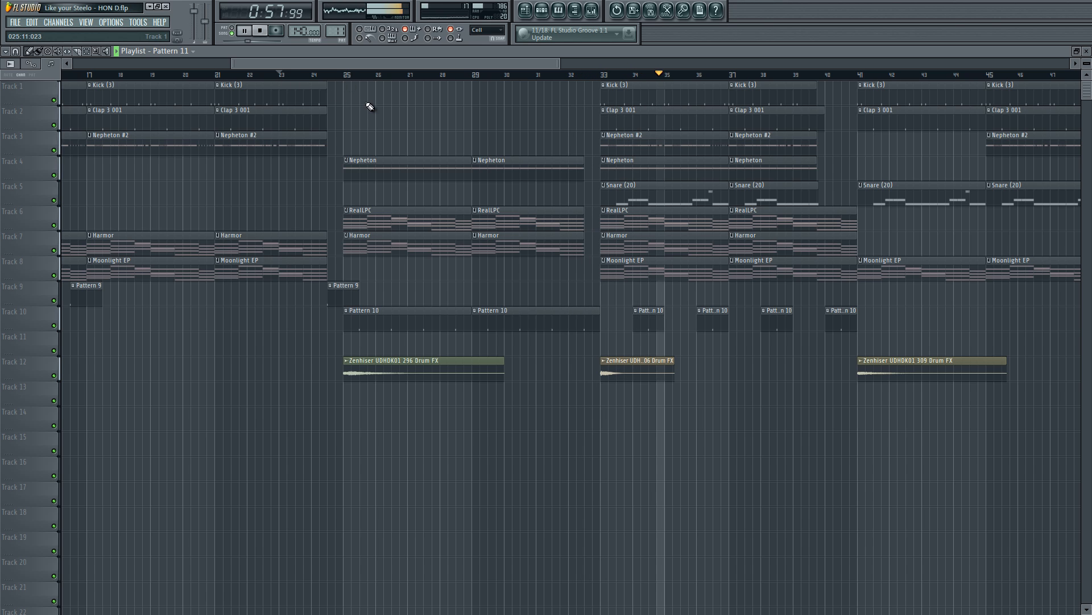
{"action": "key", "text": "space"}
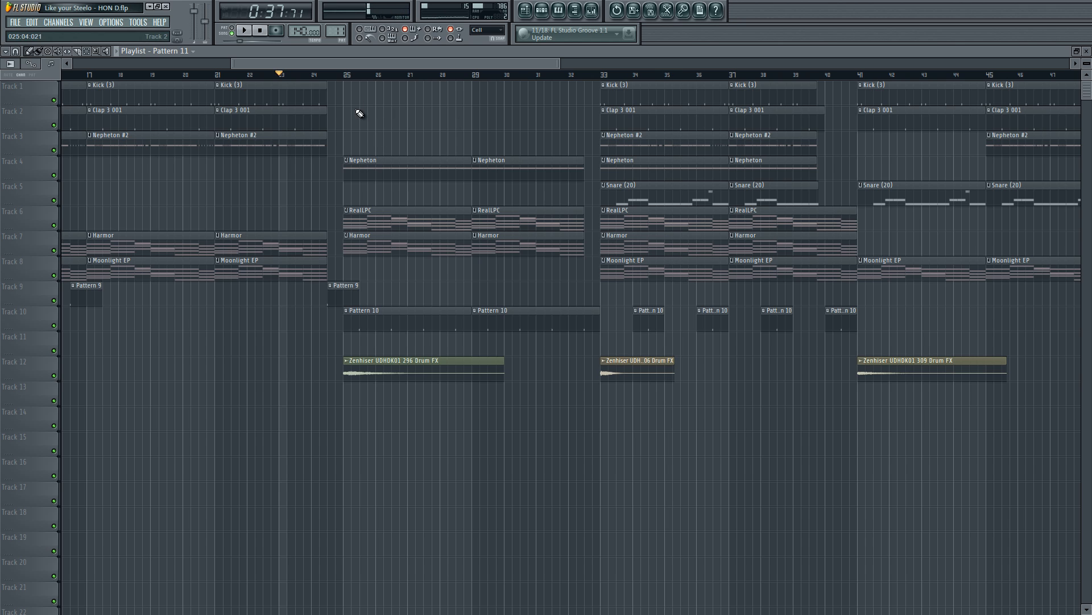
Step: Play the lead-in just before bar 25, and set the song position to bar 25
{"action": "left_click", "coordinate": [345, 79]}
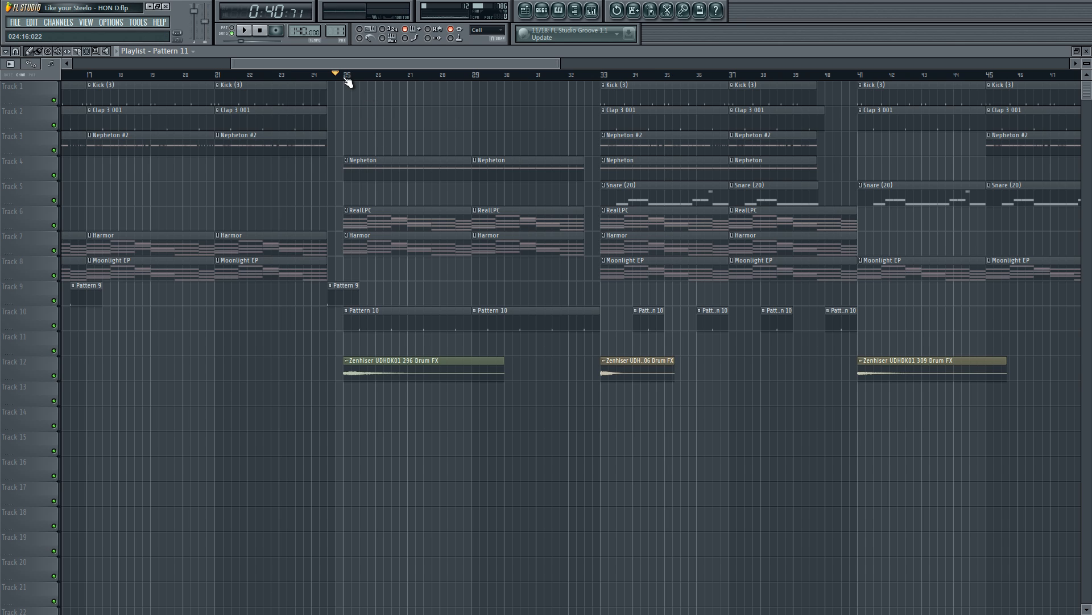
{"action": "key", "text": "space"}
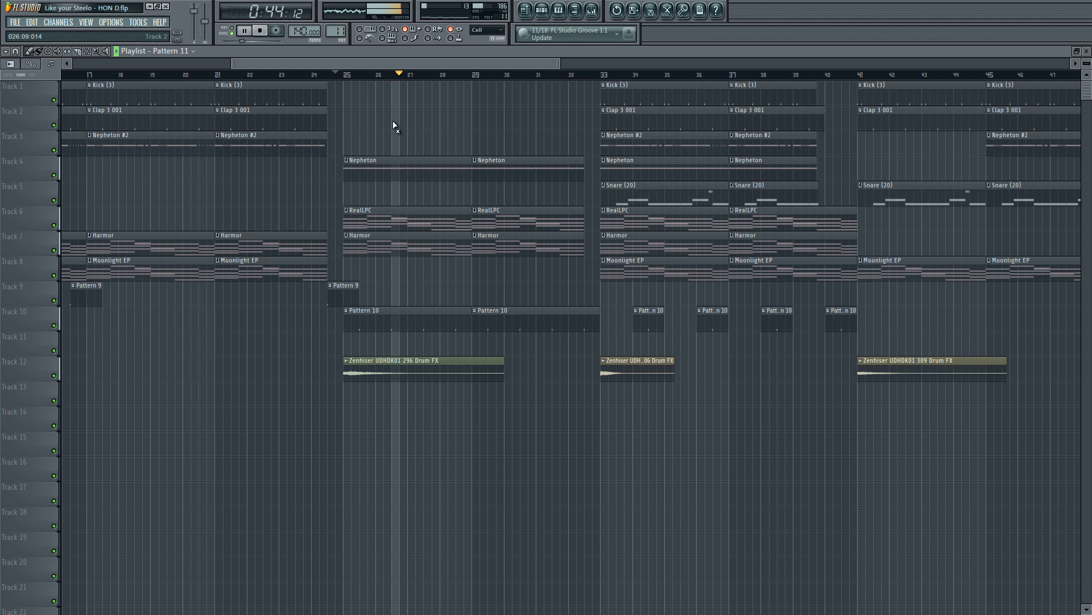
{"action": "left_click", "coordinate": [346, 75]}
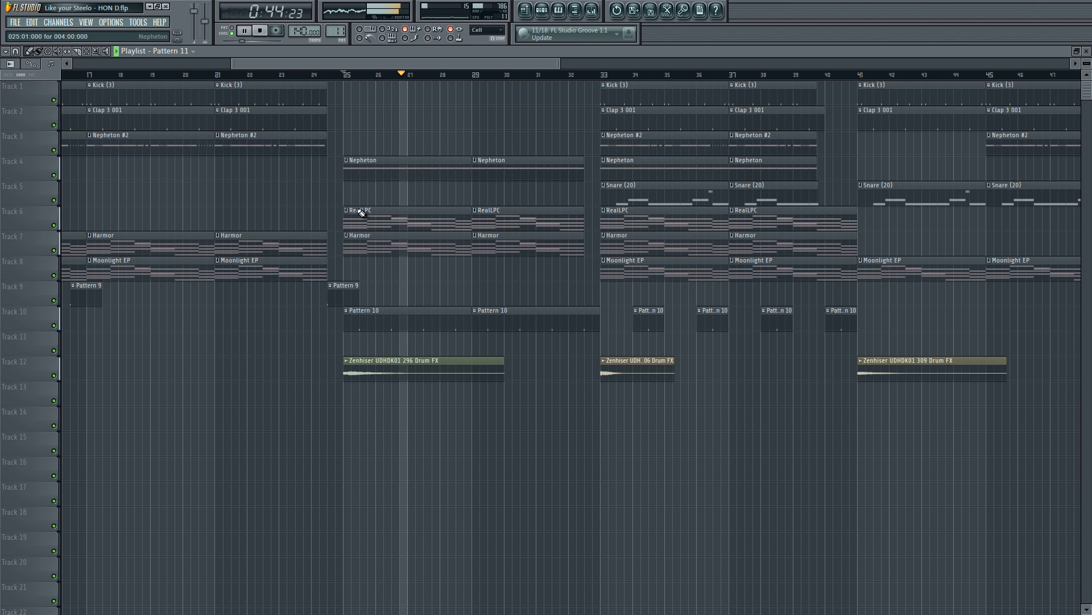
{"action": "key", "text": "space"}
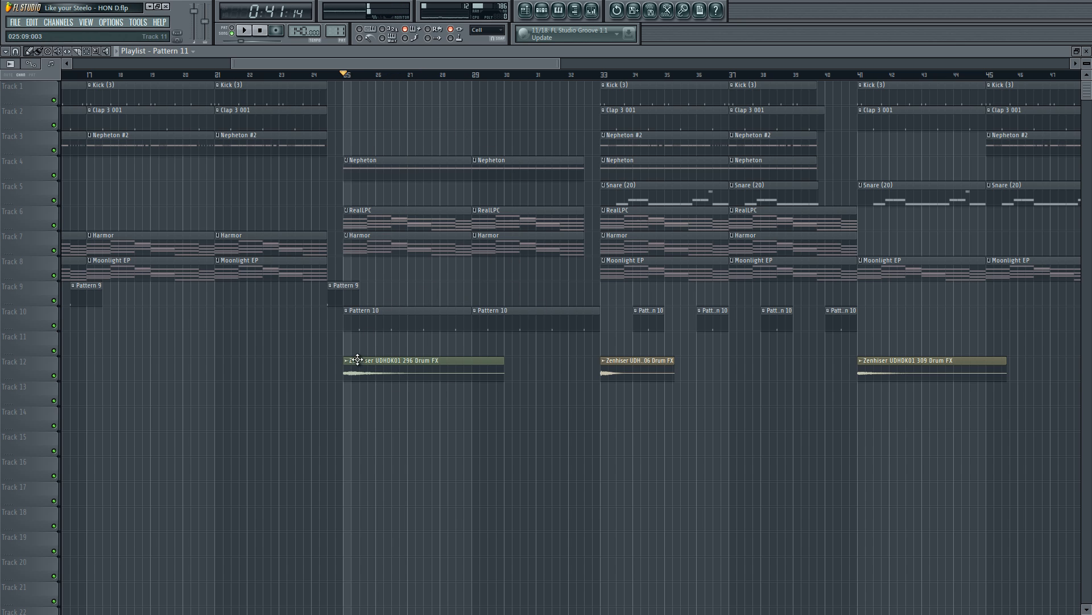
Step: Audition the Zenhiser UDHDK01 296 Drum FX clip at bar 25 on its own
{"action": "left_click", "coordinate": [346, 373]}
{"action": "key", "text": "space"}
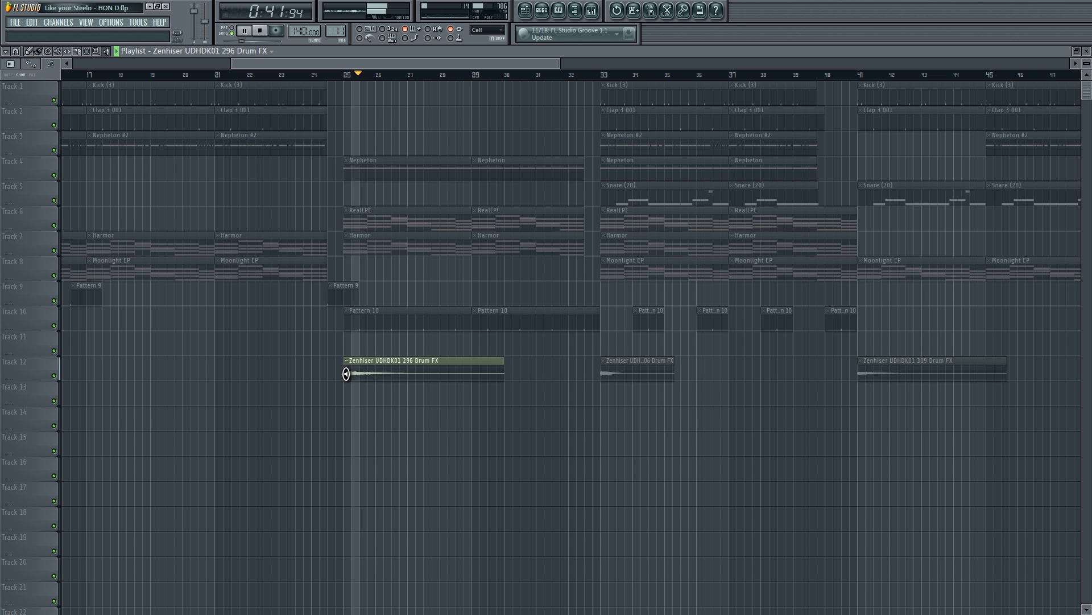
{"action": "key", "text": "space"}
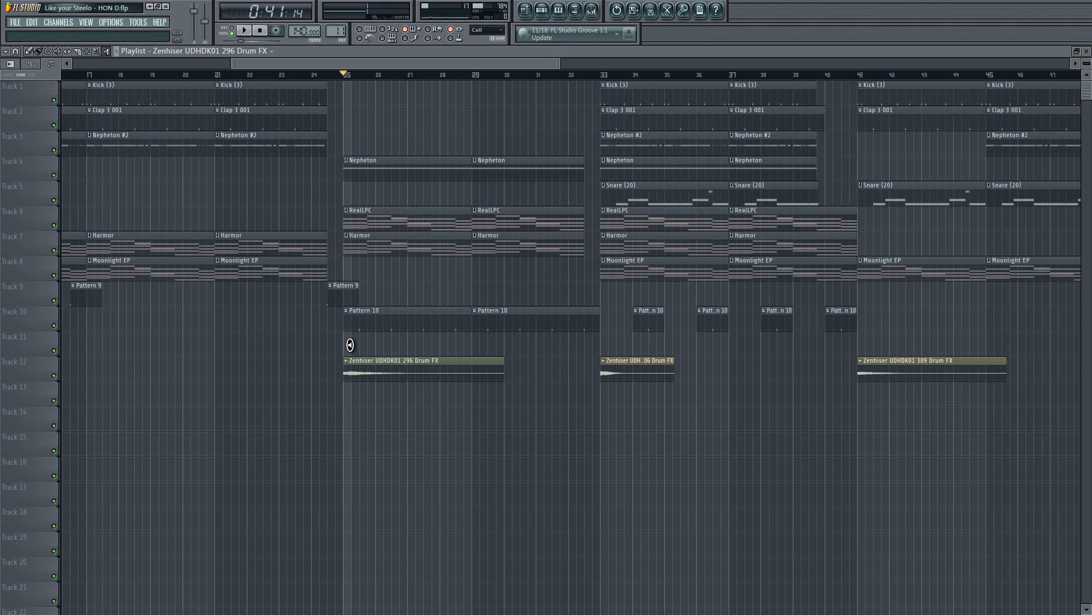
Step: Audition the first Pattern 10 clip on Track 10 at bar 25
{"action": "left_click", "coordinate": [356, 325]}
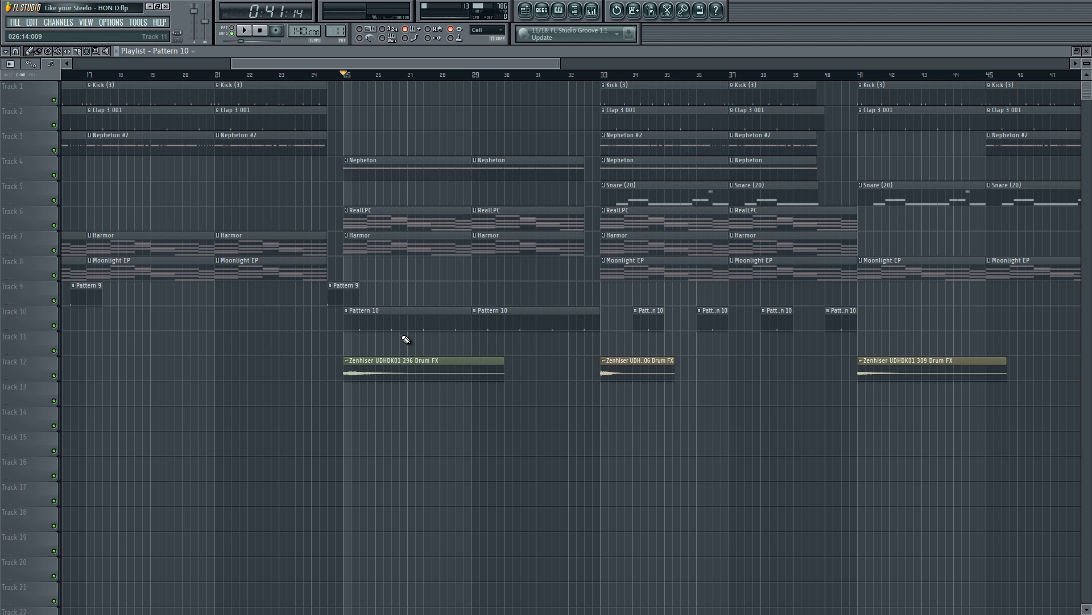
{"action": "key", "text": "space"}
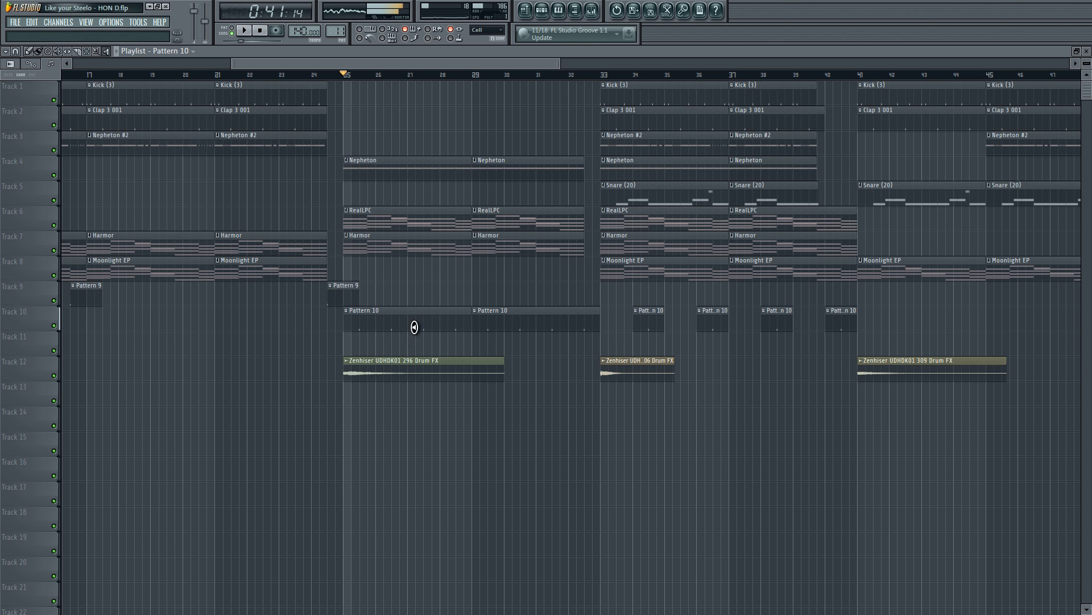
{"action": "key", "text": "space"}
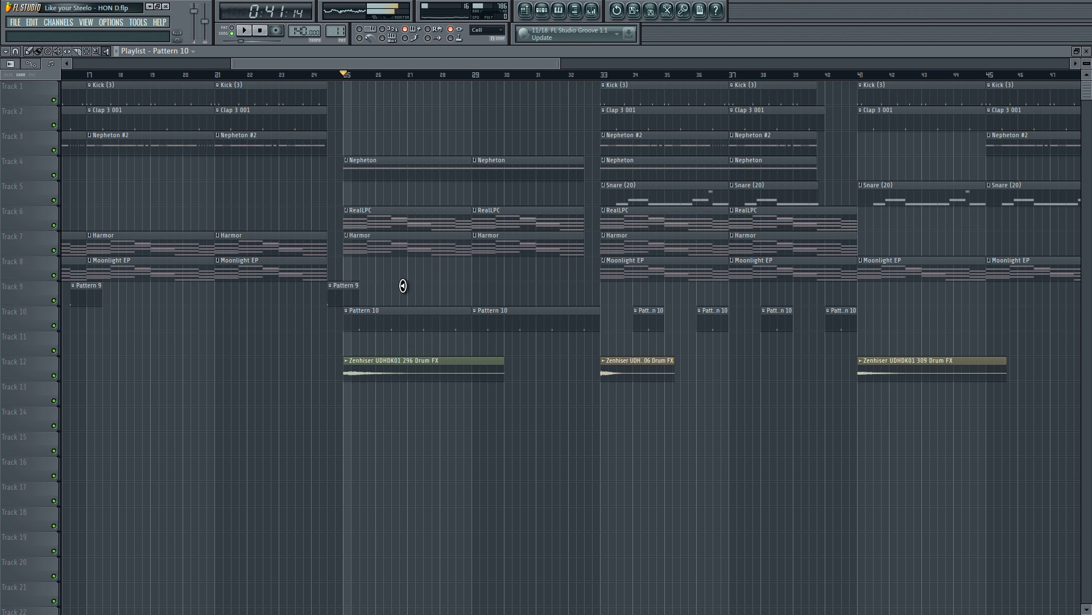
Step: Audition the RealLPC clip on Track 6 at bar 25 in isolation
{"action": "left_click", "coordinate": [343, 224]}
{"action": "key", "text": "space"}
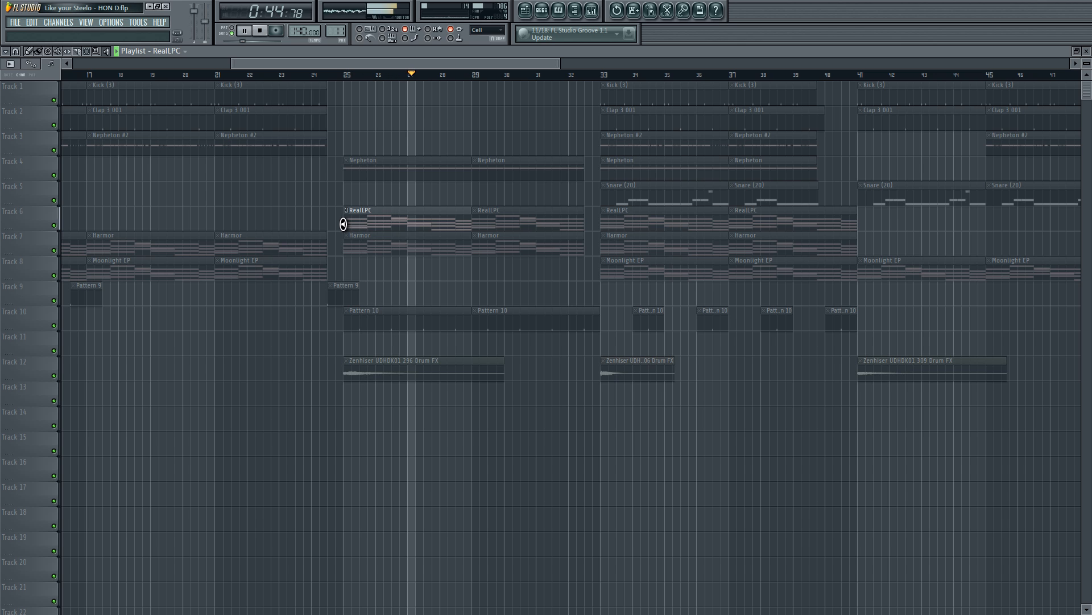
{"action": "key", "text": "space"}
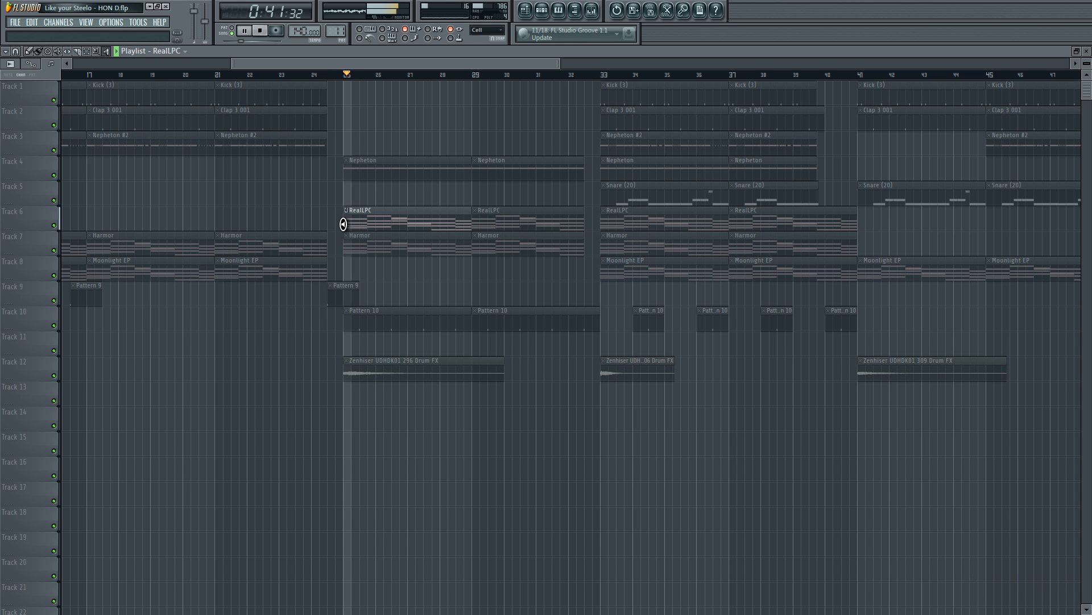
Step: Play the section from bar 25 with all tracks sounding together, and stop playback
{"action": "key", "text": "space"}
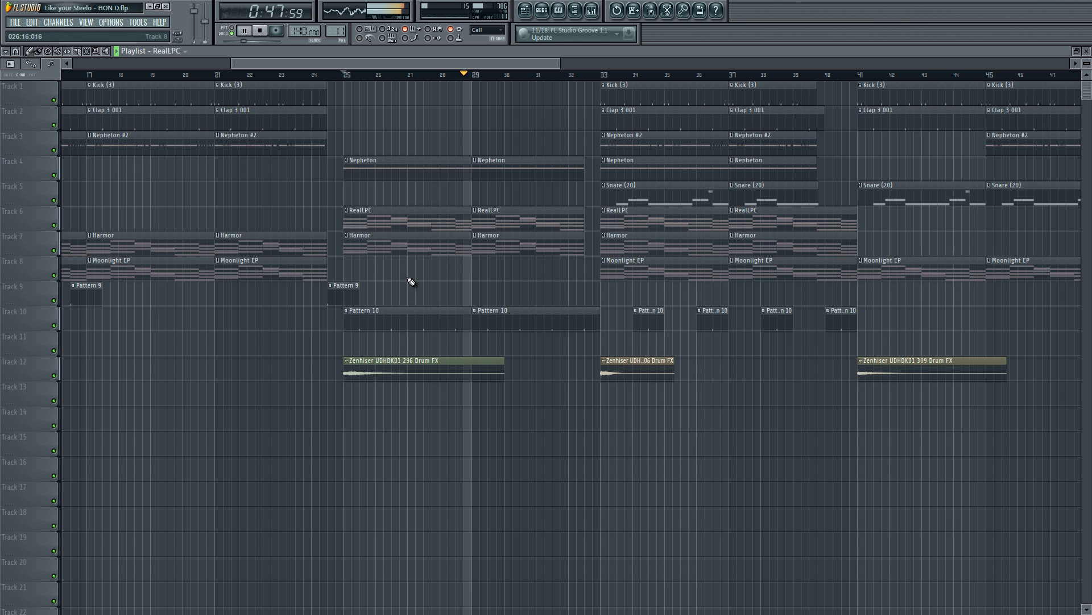
{"action": "key", "text": "space"}
{"action": "key", "text": "space"}
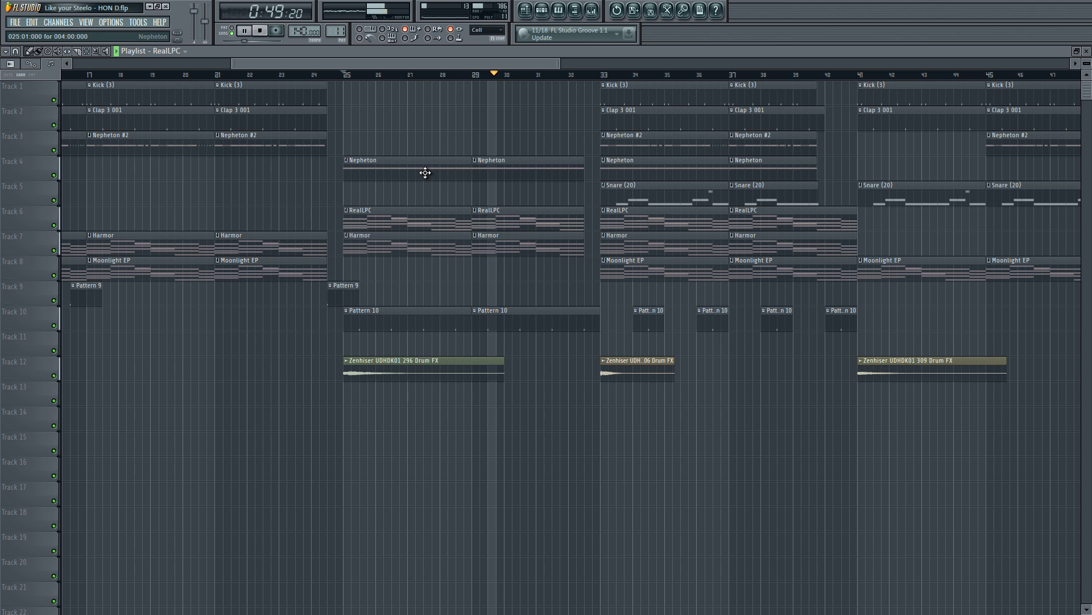
{"action": "key", "text": "space"}
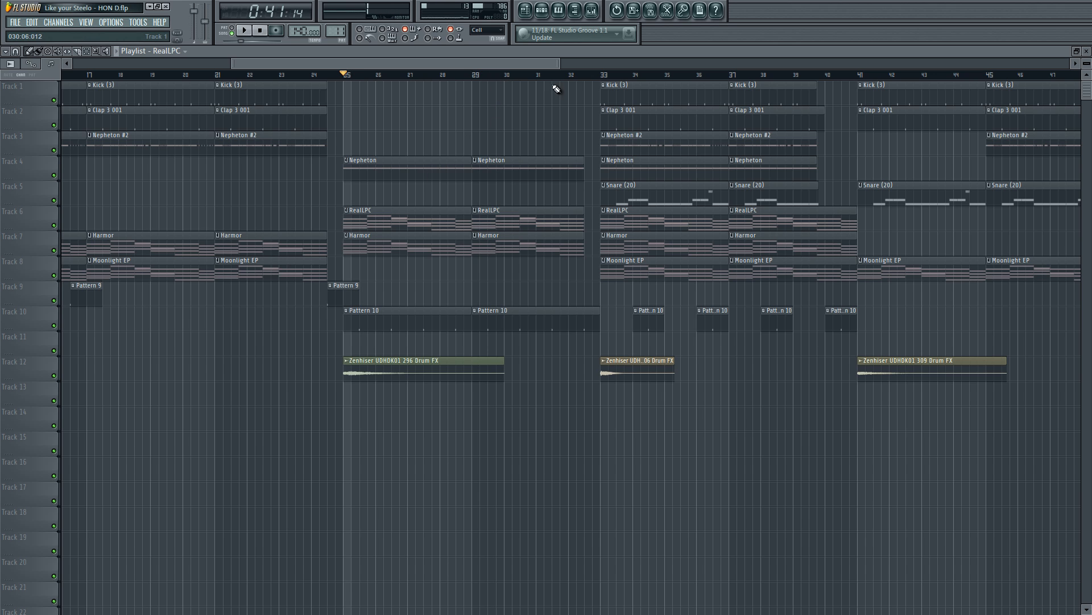
Step: Move the song position to bar 32, just before the bar 33 section, and check playback from there
{"action": "key", "text": "space"}
{"action": "left_click", "coordinate": [570, 77]}
{"action": "left_click_drag", "start_coordinate": [459, 64], "coordinate": [496, 57]}
{"action": "key", "text": "space"}
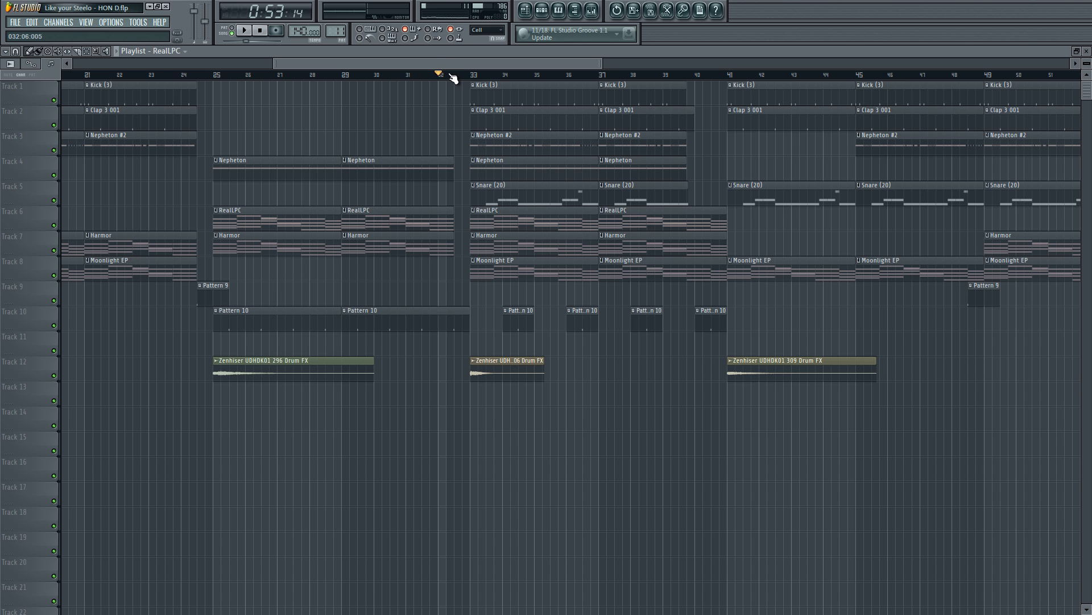
Step: Play the transition from bar 32 into the bar 33 section, follow it to about bar 39, and stop playback
{"action": "key", "text": "space"}
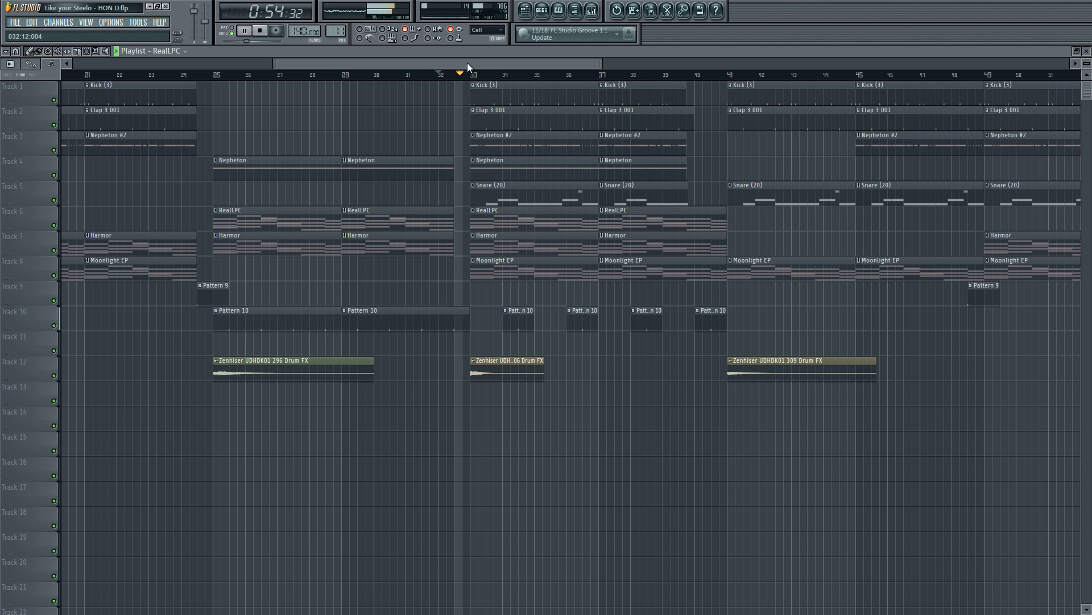
{"action": "left_click_drag", "start_coordinate": [466, 62], "coordinate": [521, 63]}
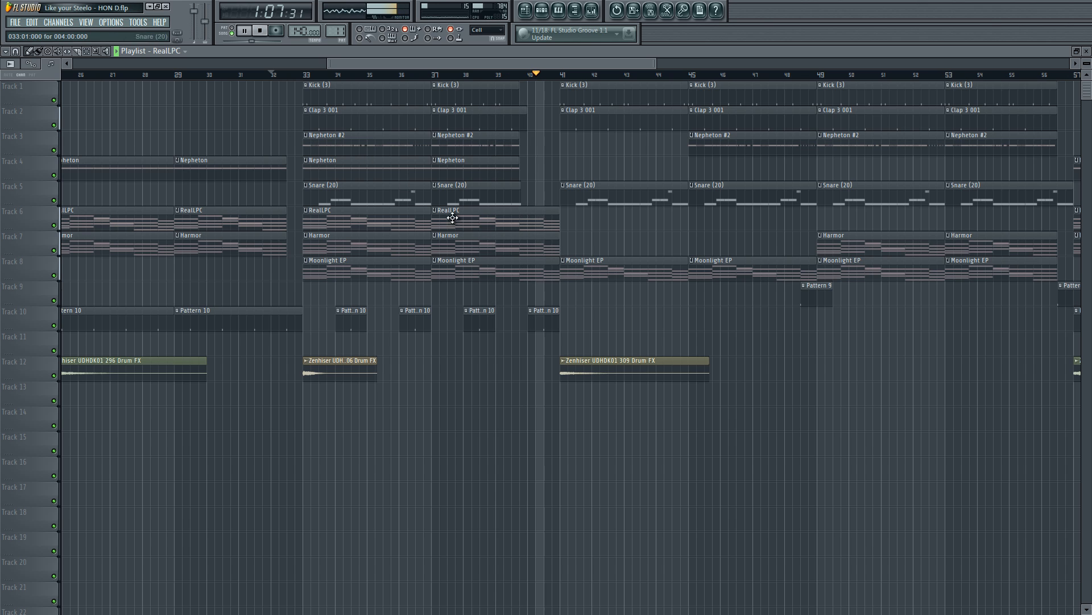
{"action": "key", "text": "space"}
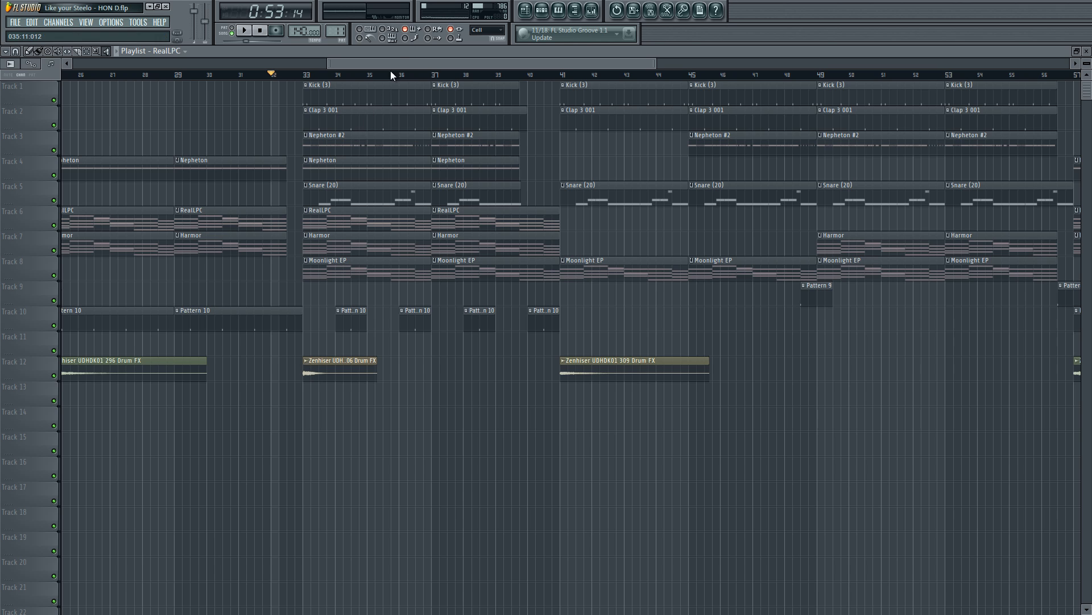
Step: Audition the Zenhiser UDHDK01 306 Drum FX clip on Track 12 at bar 33 in isolation, and return to the Draw tool
{"action": "left_click_drag", "start_coordinate": [393, 62], "coordinate": [361, 64]}
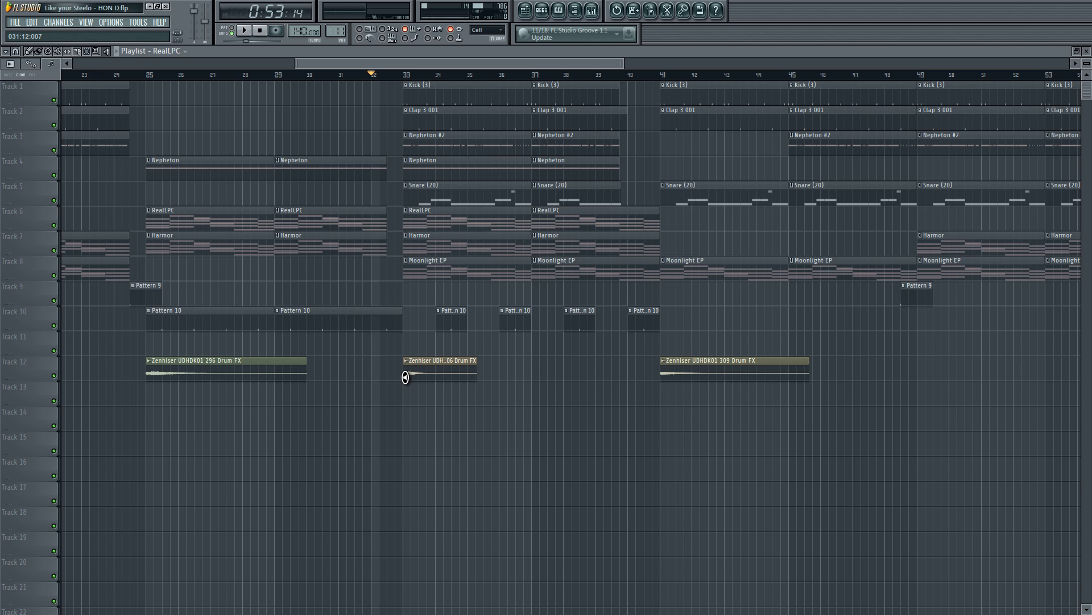
{"action": "left_click", "coordinate": [405, 378]}
{"action": "left_click", "coordinate": [400, 378]}
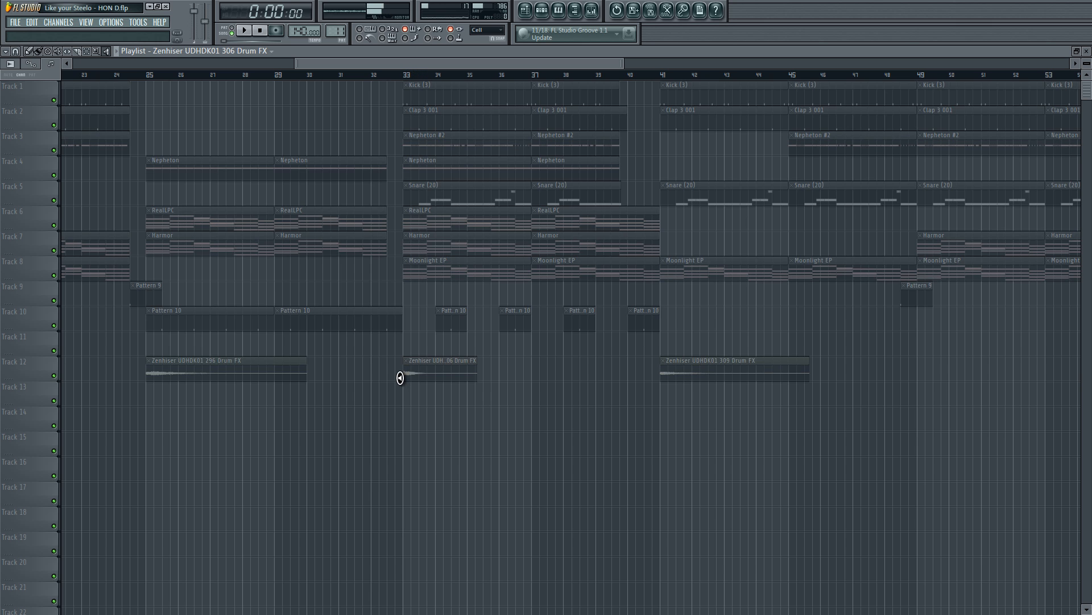
{"action": "left_click", "coordinate": [403, 376]}
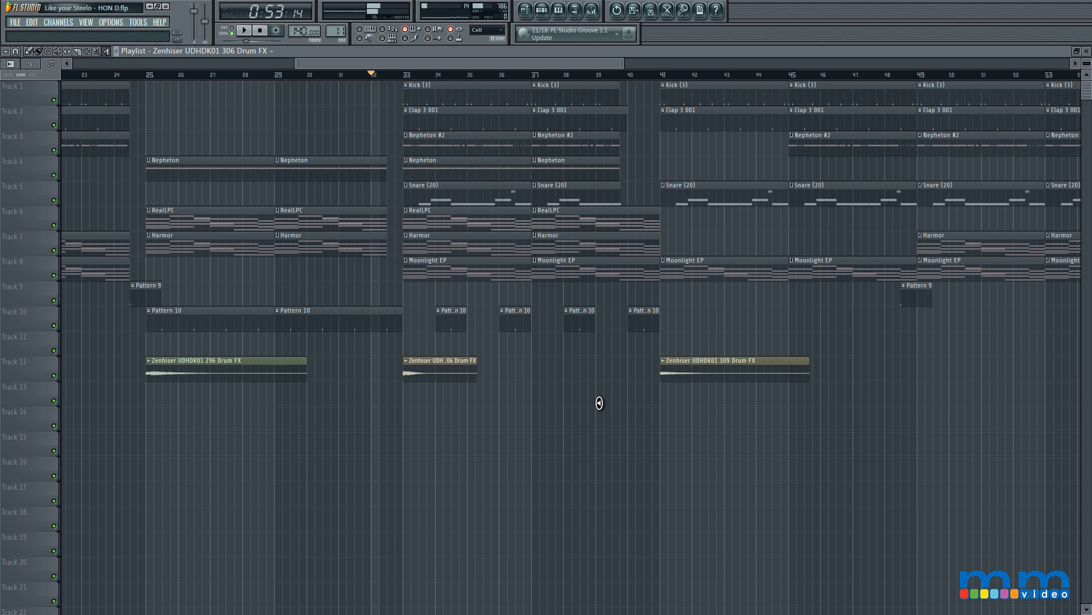
{"action": "key", "text": "p"}
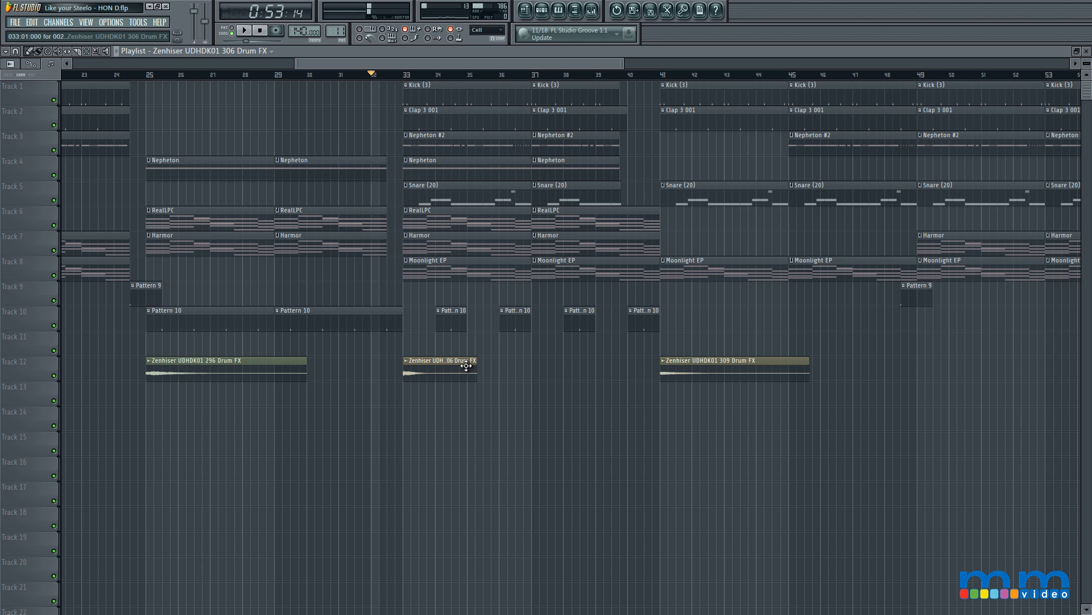
Step: Move the song position to bar 39, play the transition into the bar 41 section, and stop playback
{"action": "left_click", "coordinate": [598, 74]}
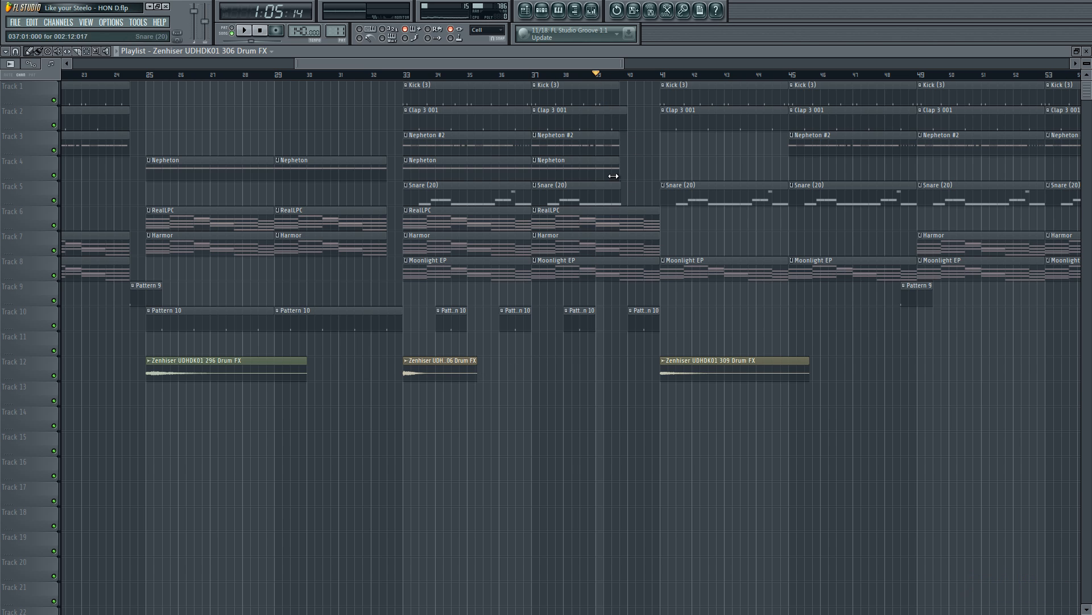
{"action": "key", "text": "space"}
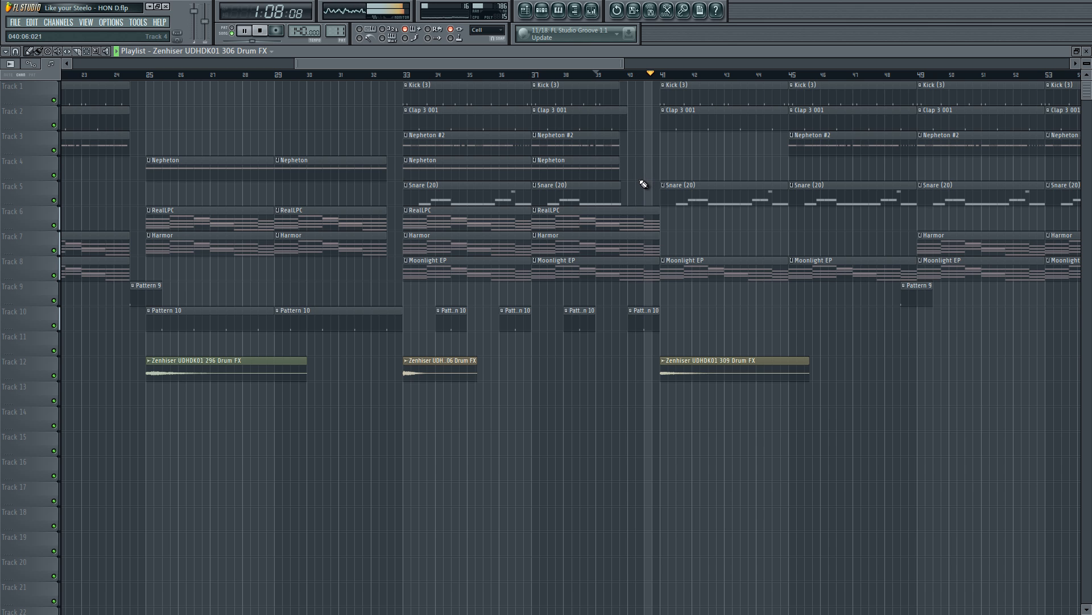
{"action": "left_click_drag", "start_coordinate": [579, 60], "coordinate": [717, 60]}
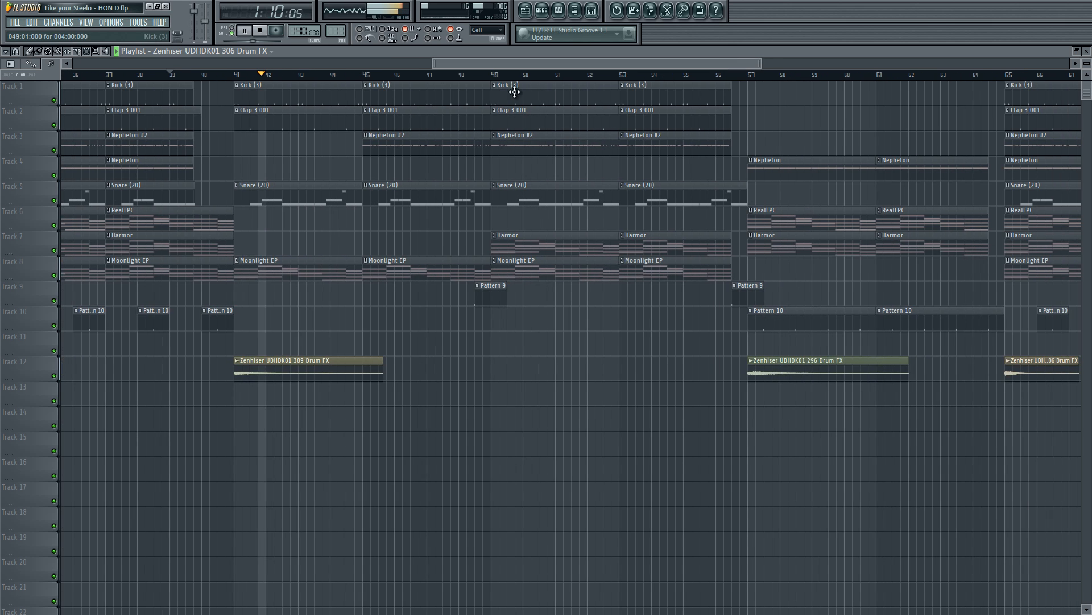
{"action": "key", "text": "space"}
Step: Look over the earlier sections, move the song position to bar 41, and play that section through to the block at bar 53
{"action": "left_click_drag", "start_coordinate": [513, 63], "coordinate": [358, 78]}
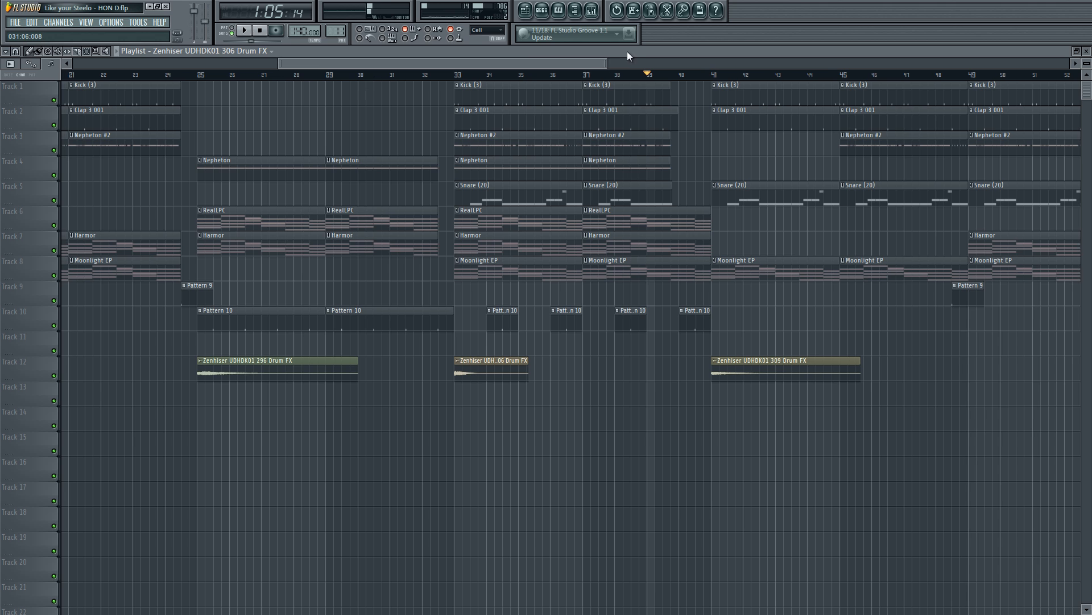
{"action": "left_click_drag", "start_coordinate": [602, 64], "coordinate": [634, 70]}
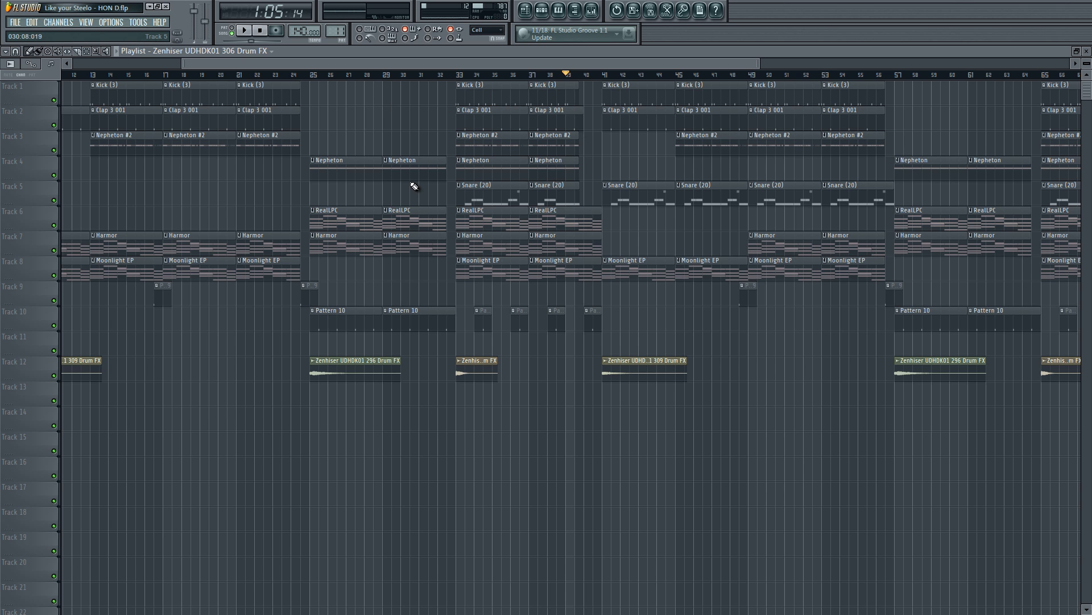
{"action": "left_click_drag", "start_coordinate": [463, 63], "coordinate": [322, 83]}
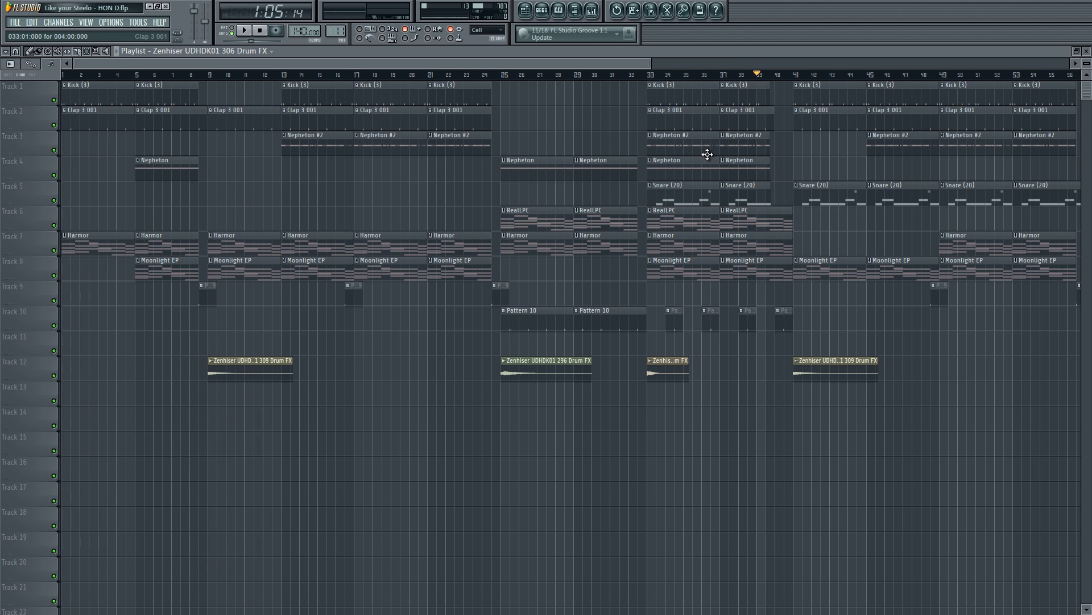
{"action": "left_click_drag", "start_coordinate": [598, 63], "coordinate": [768, 63]}
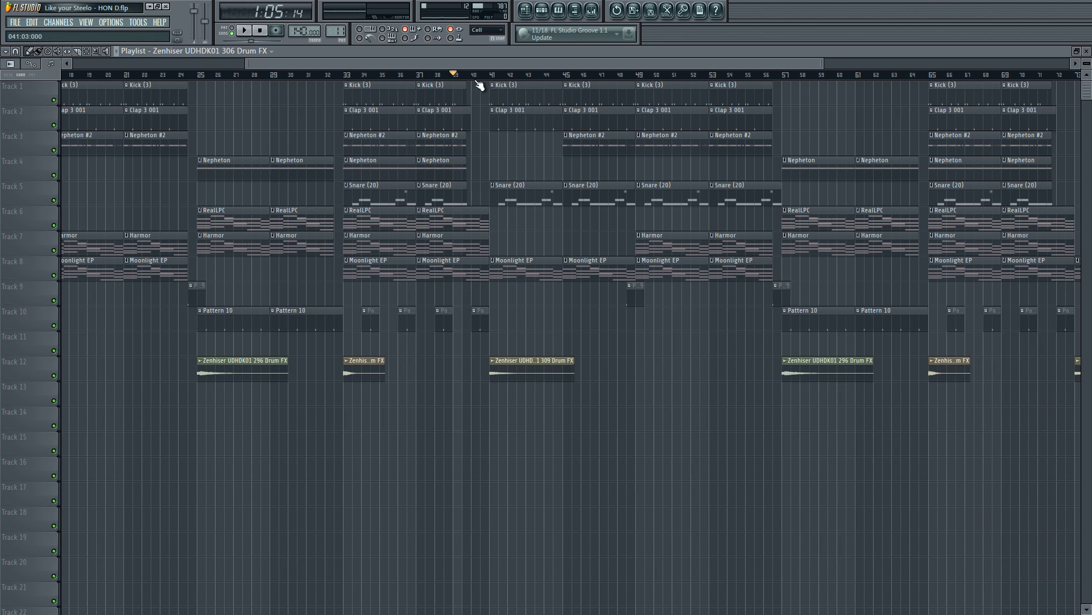
{"action": "left_click_drag", "start_coordinate": [499, 63], "coordinate": [443, 67]}
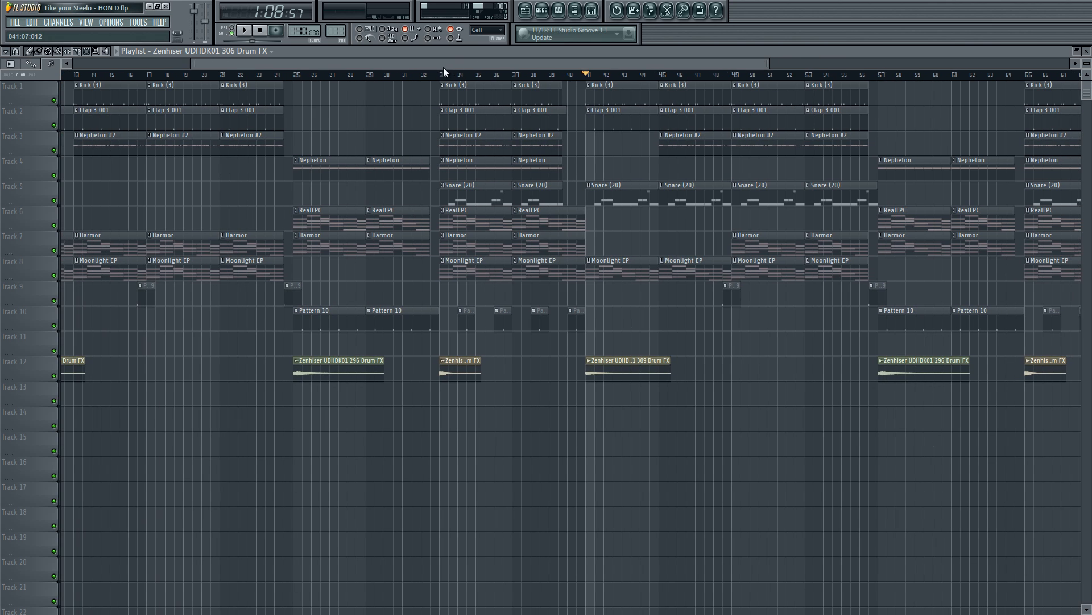
{"action": "left_click_drag", "start_coordinate": [672, 60], "coordinate": [572, 67]}
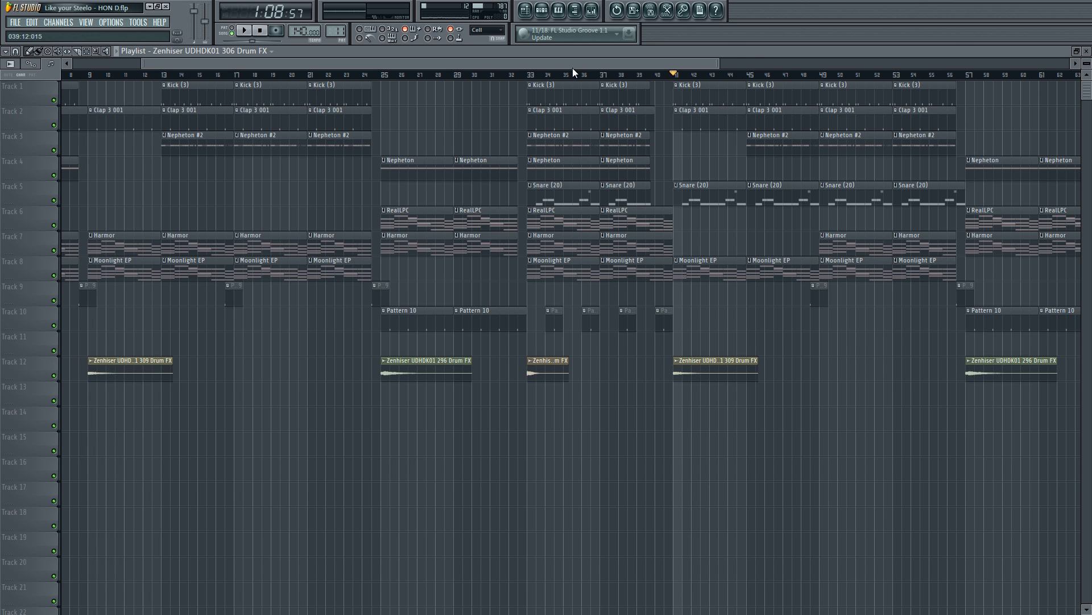
{"action": "scroll", "coordinate": [573, 68], "scroll_direction": "up", "scroll_amount": 1}
{"action": "key", "text": "space"}
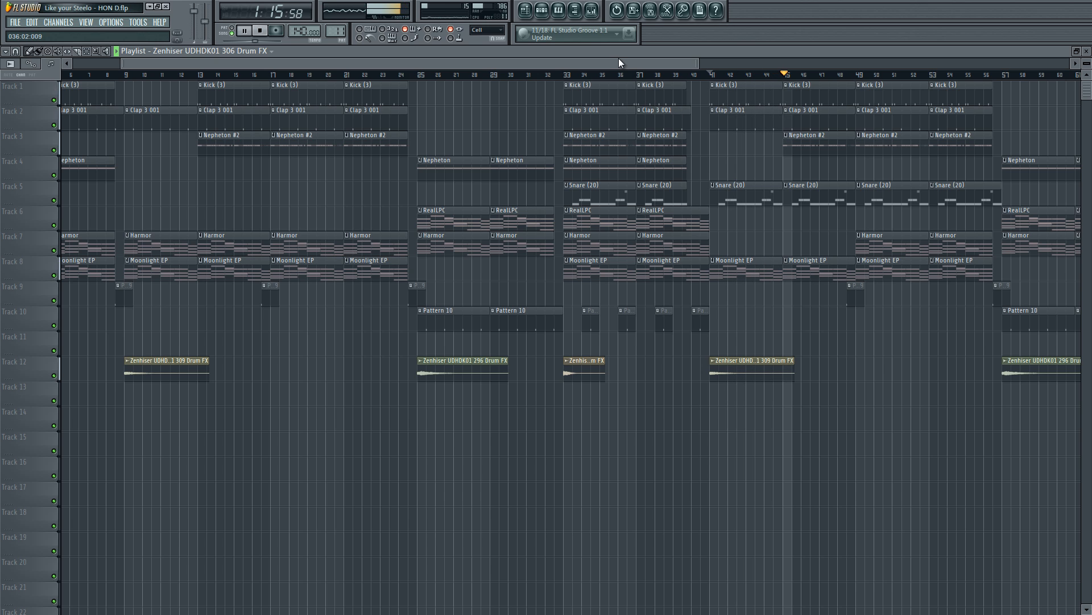
{"action": "left_click_drag", "start_coordinate": [636, 64], "coordinate": [667, 65]}
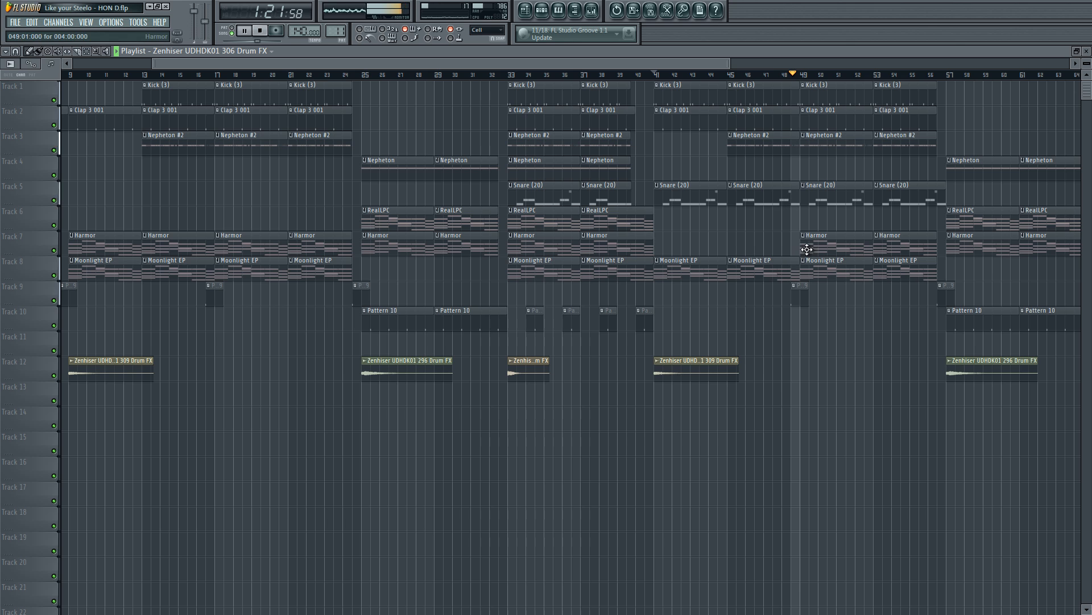
{"action": "left_click_drag", "start_coordinate": [680, 65], "coordinate": [829, 63]}
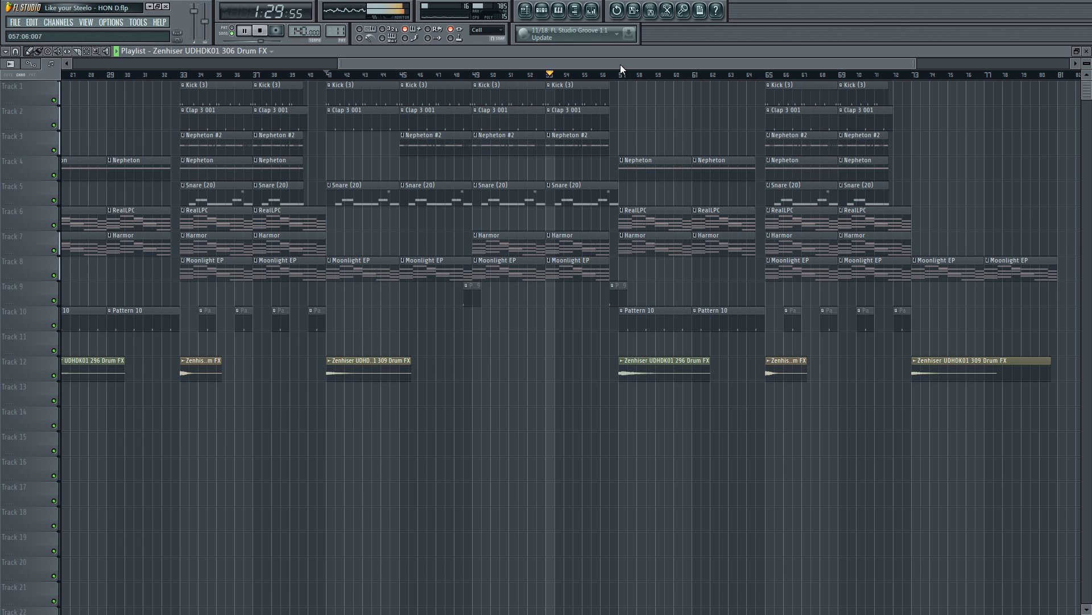
{"action": "left_click_drag", "start_coordinate": [620, 64], "coordinate": [740, 60]}
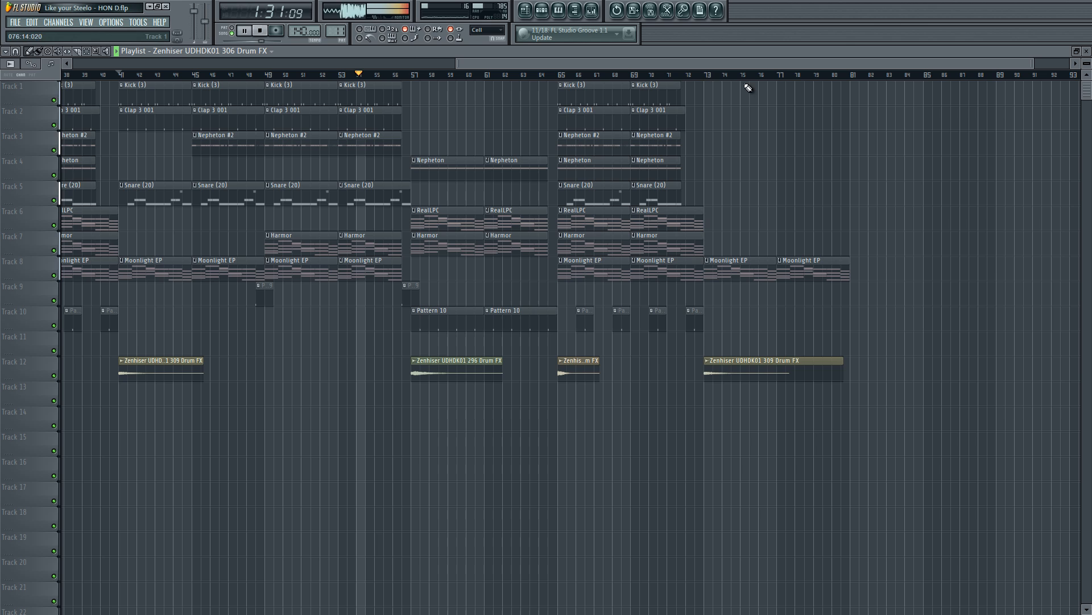
Step: Jump playback to bar 72, listen to the outro through to about bar 80, and stop playback
{"action": "left_click", "coordinate": [693, 80]}
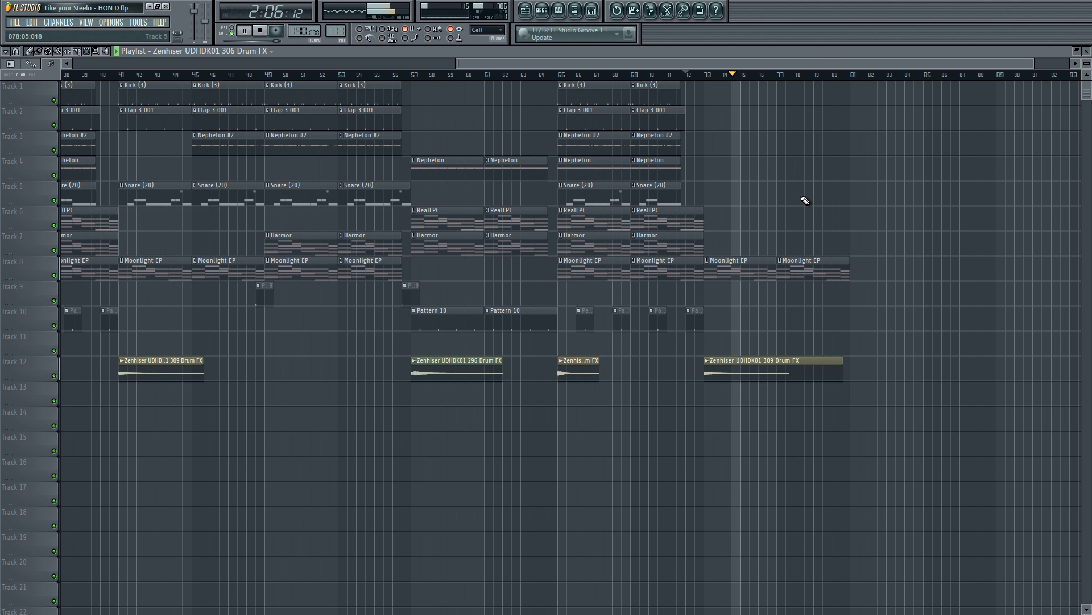
{"action": "left_click_drag", "start_coordinate": [822, 62], "coordinate": [986, 64]}
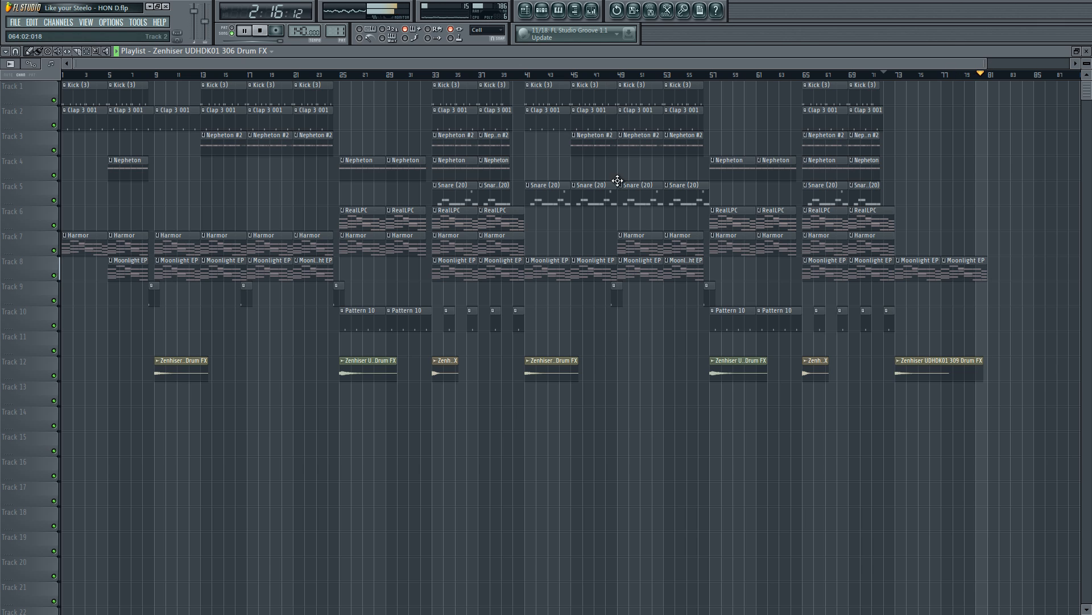
{"action": "key", "text": "space"}
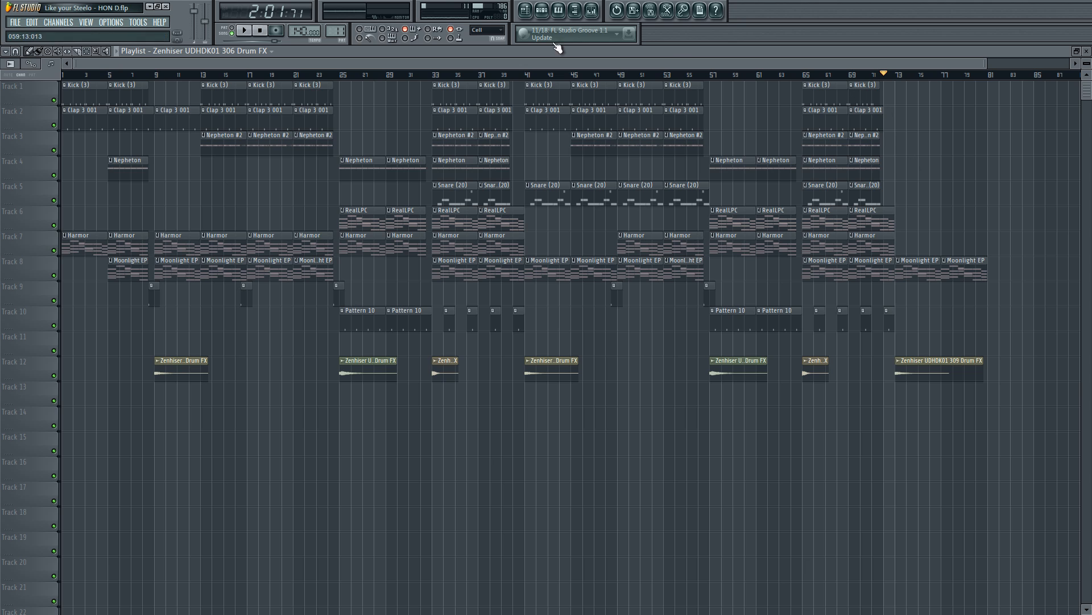
Step: Return the song position to the start of the song and play the full arrangement from bar 1
{"action": "left_click", "coordinate": [269, 31]}
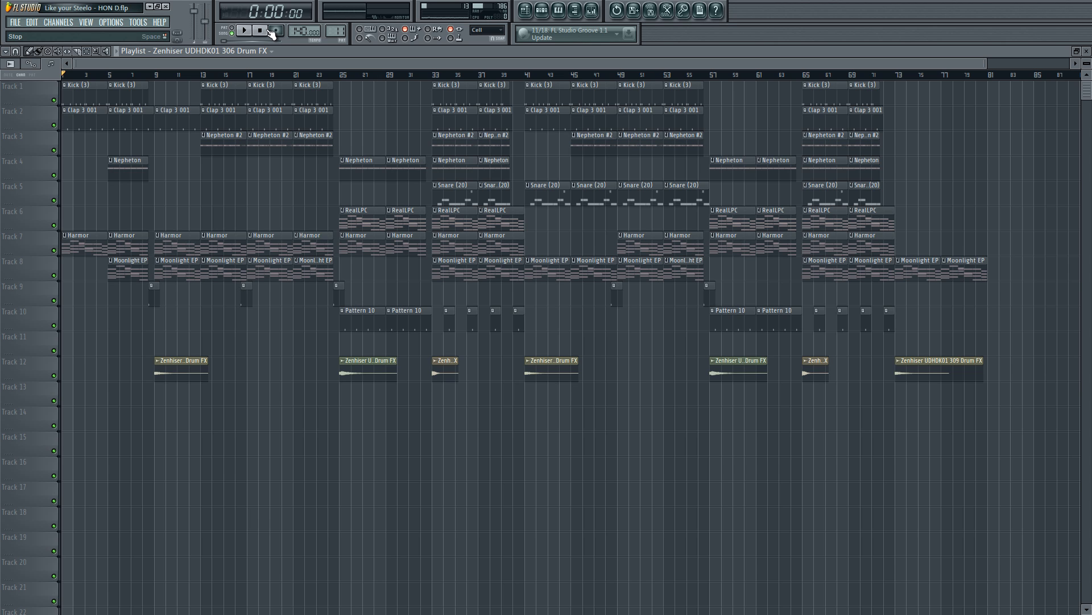
{"action": "key", "text": "space"}
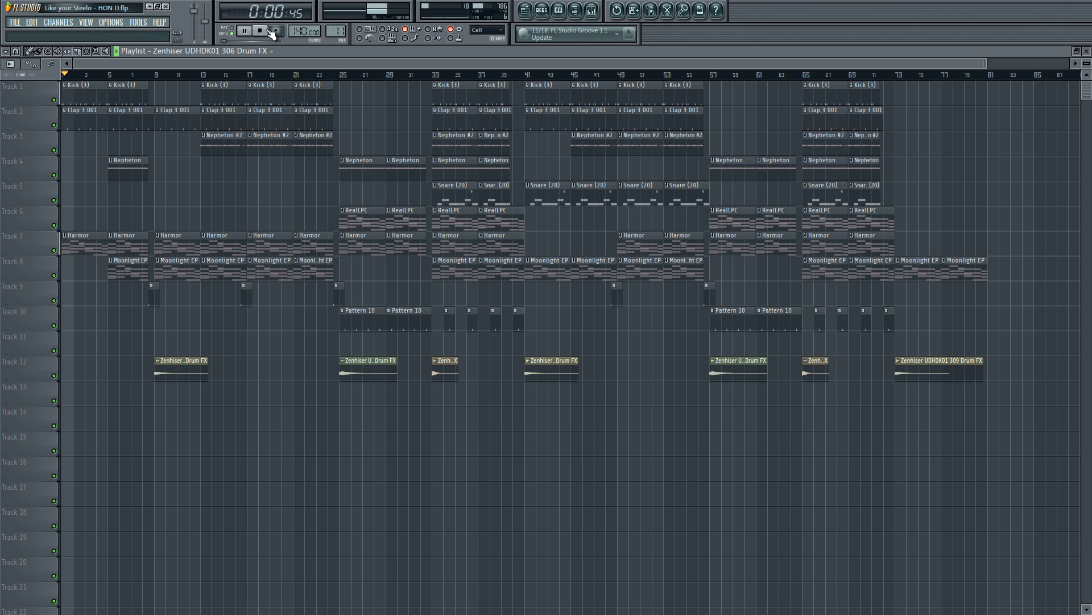